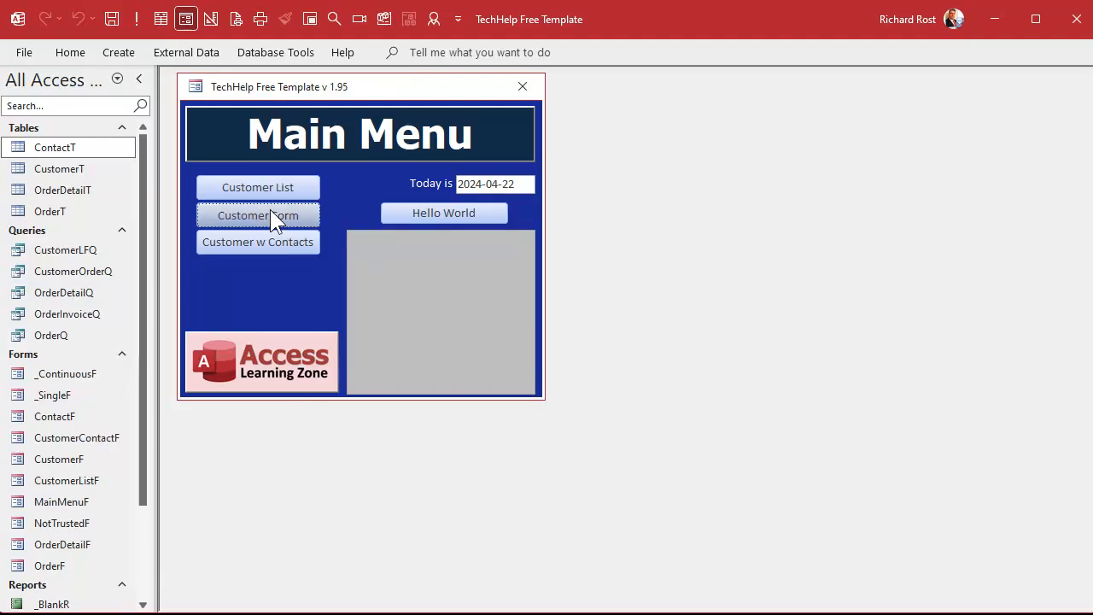
Step: Open the Customers form from the TechHelp Main Menu
{"action": "left_click", "coordinate": [271, 213]}
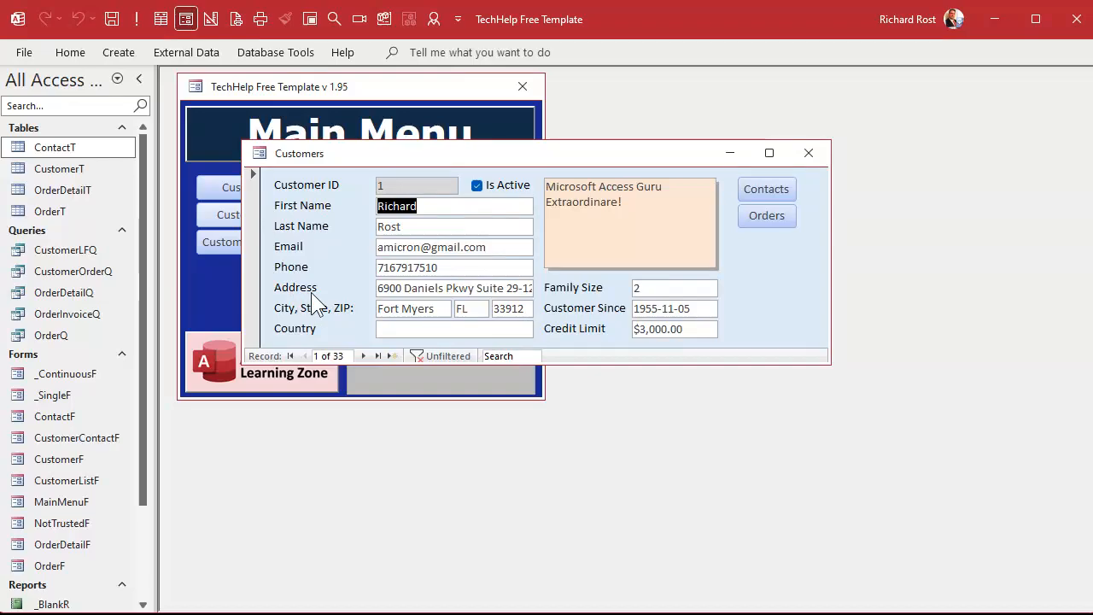
Step: Close the Customers form, review CustomerT's Address and City columns, then reopen the Customers form
{"action": "left_click", "coordinate": [809, 153]}
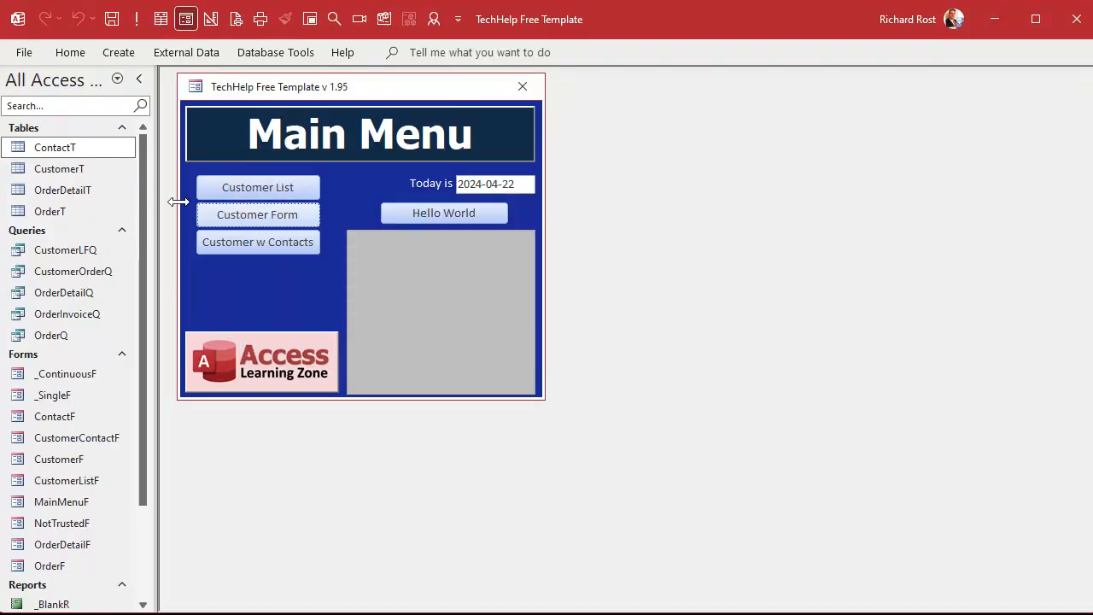
{"action": "double_click", "coordinate": [76, 170]}
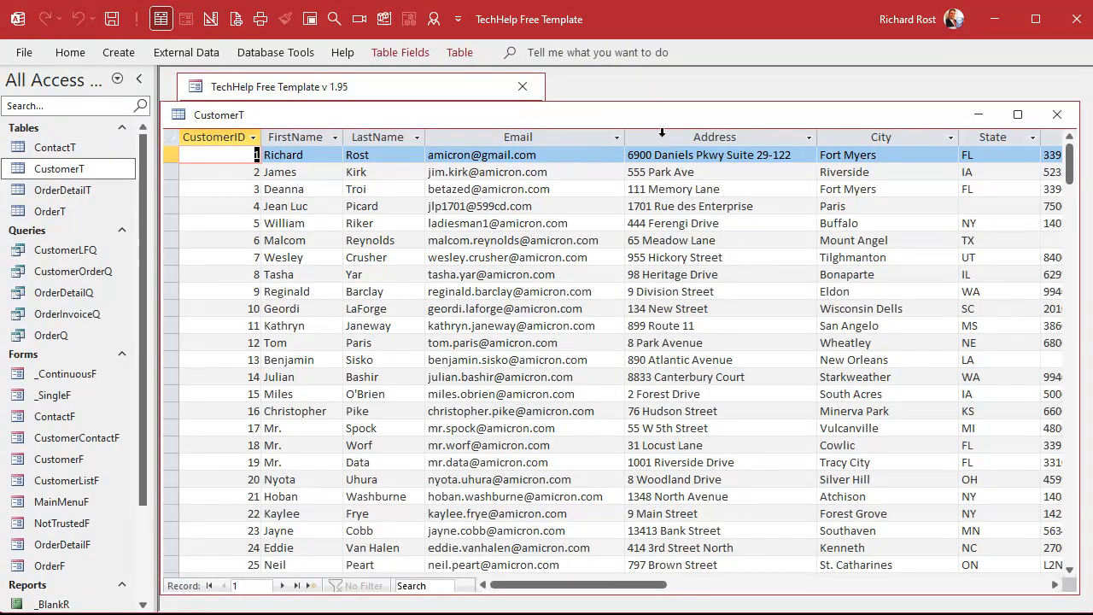
{"action": "left_click_drag", "start_coordinate": [695, 137], "coordinate": [955, 137]}
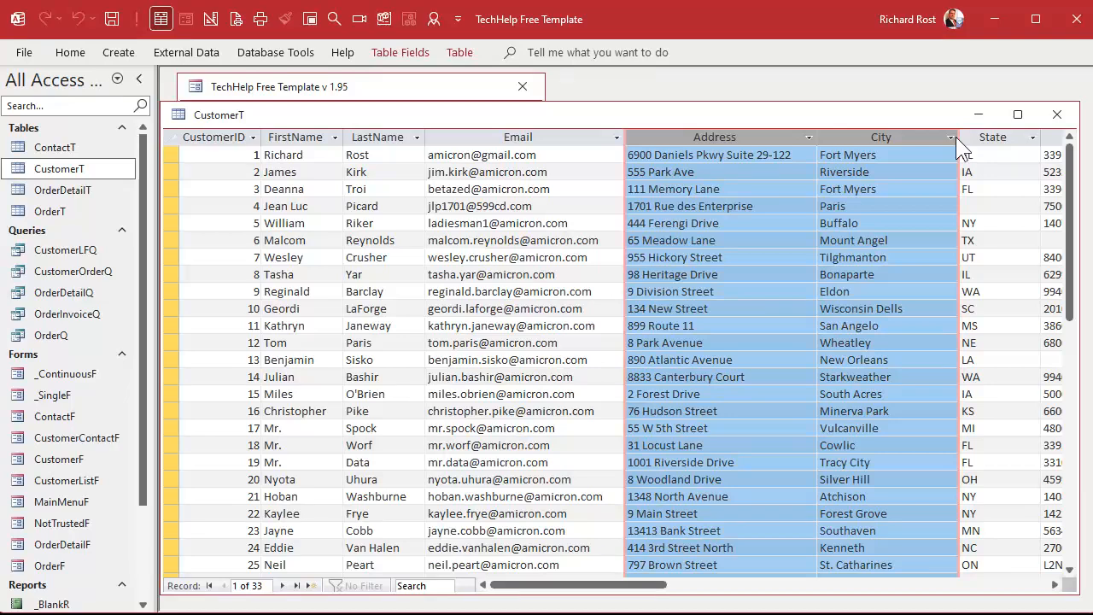
{"action": "left_click", "coordinate": [1057, 114]}
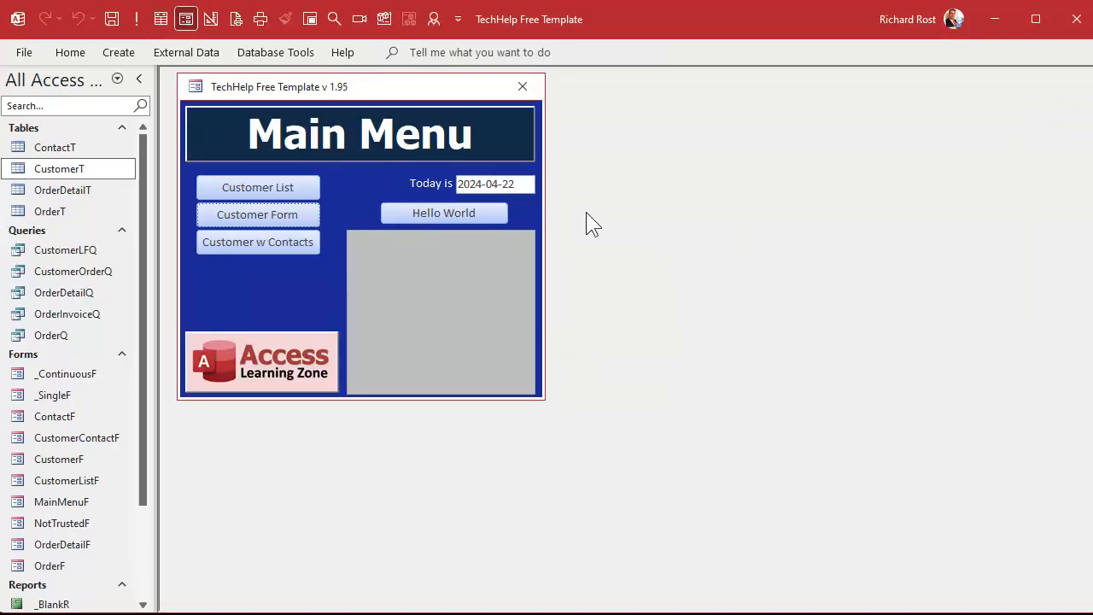
{"action": "left_click", "coordinate": [273, 215]}
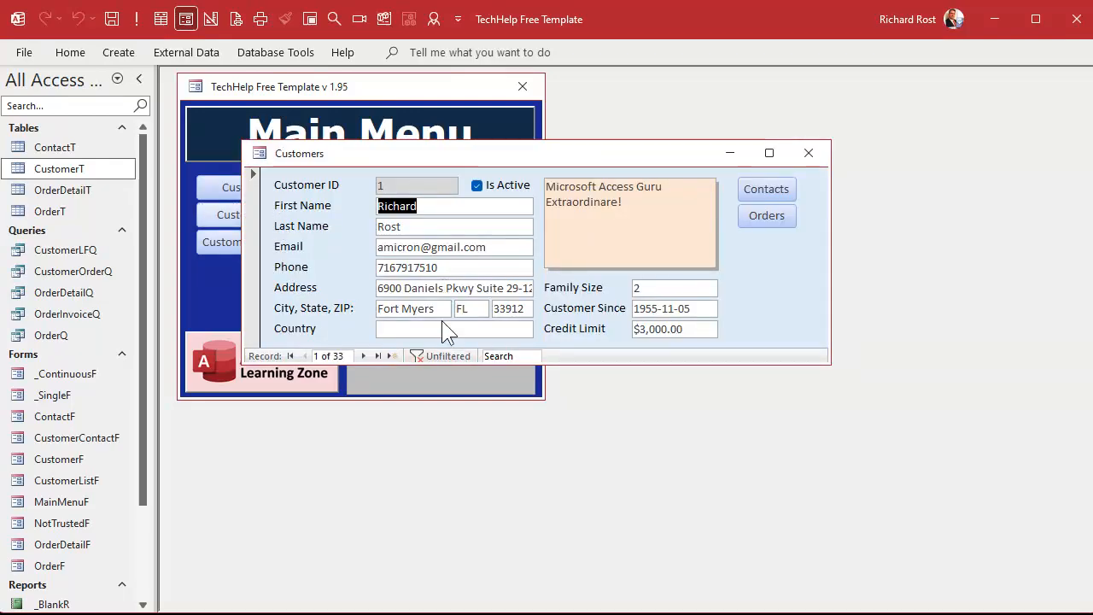
Step: Open CustomerT read-only in Design View and inspect the Address through Country field rows
{"action": "double_click", "coordinate": [58, 169]}
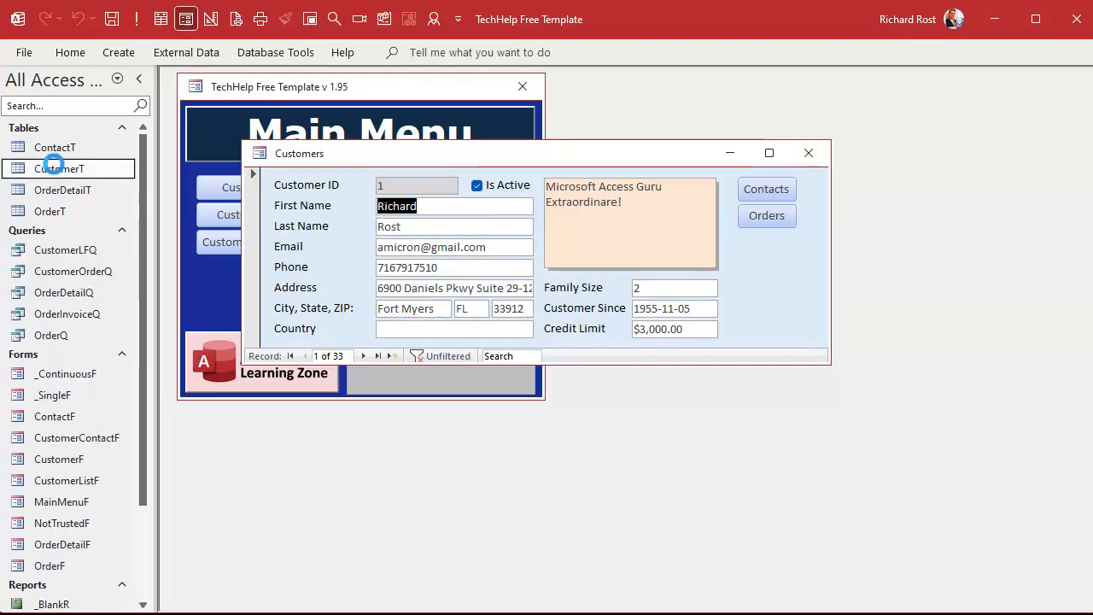
{"action": "right_click", "coordinate": [423, 167]}
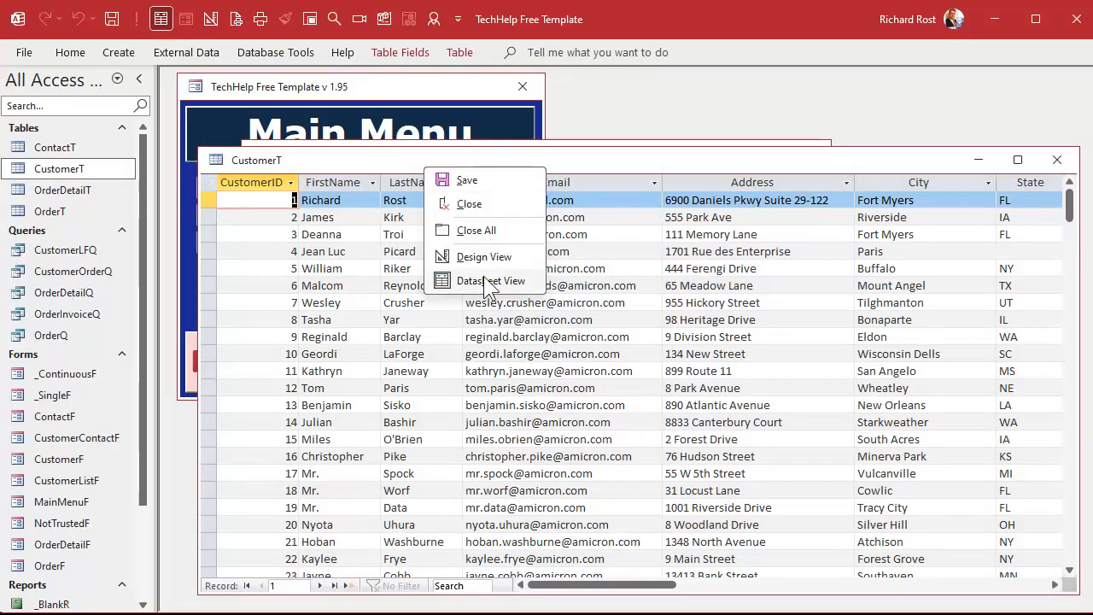
{"action": "left_click", "coordinate": [484, 255]}
{"action": "left_click", "coordinate": [664, 446]}
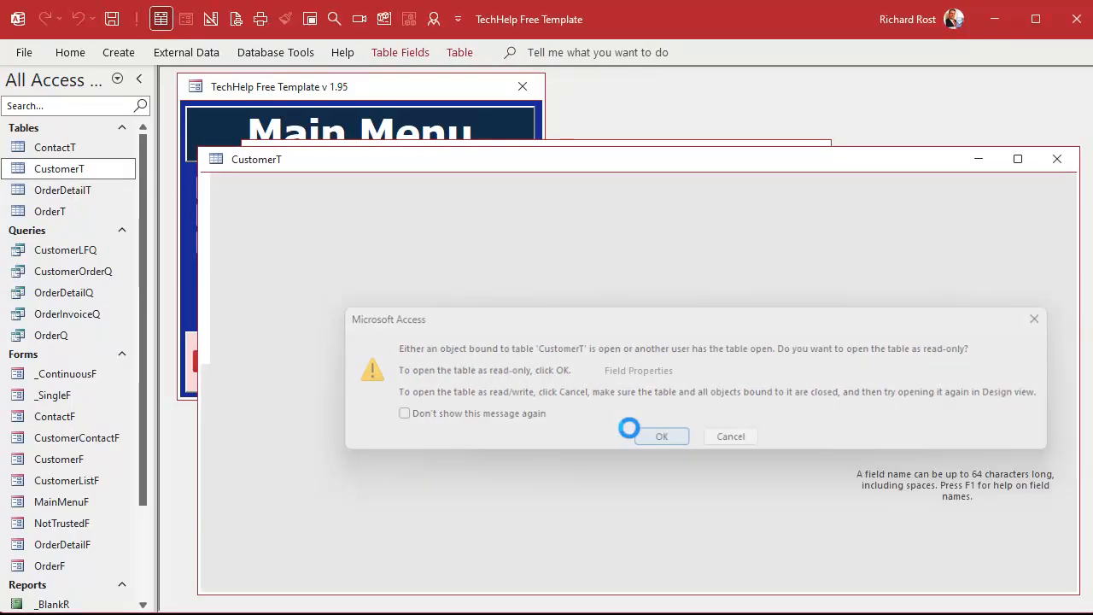
{"action": "left_click_drag", "start_coordinate": [209, 261], "coordinate": [205, 327]}
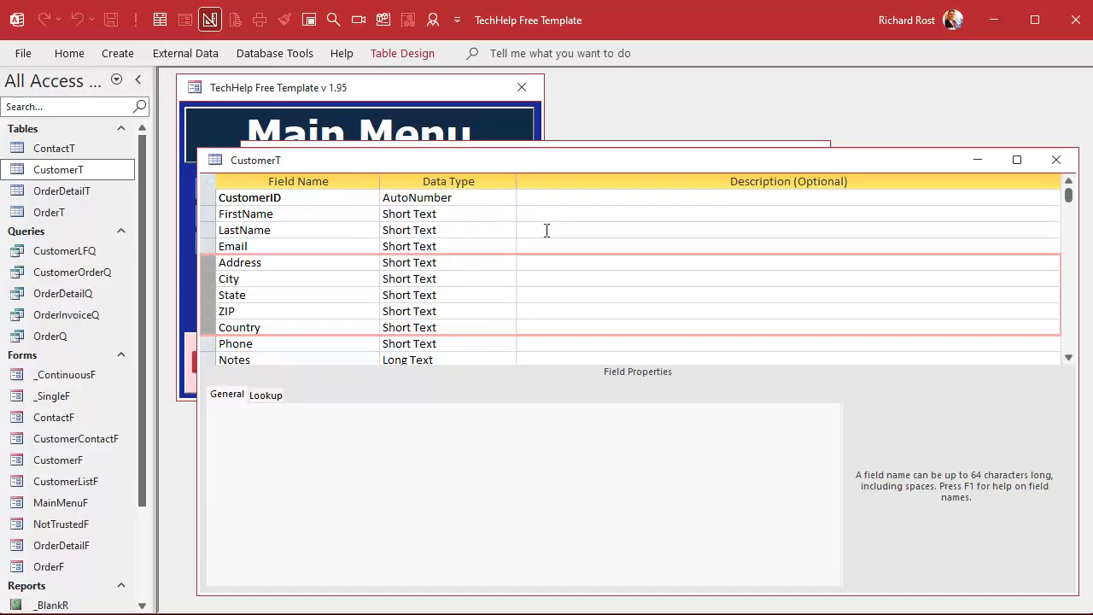
{"action": "left_click", "coordinate": [323, 261]}
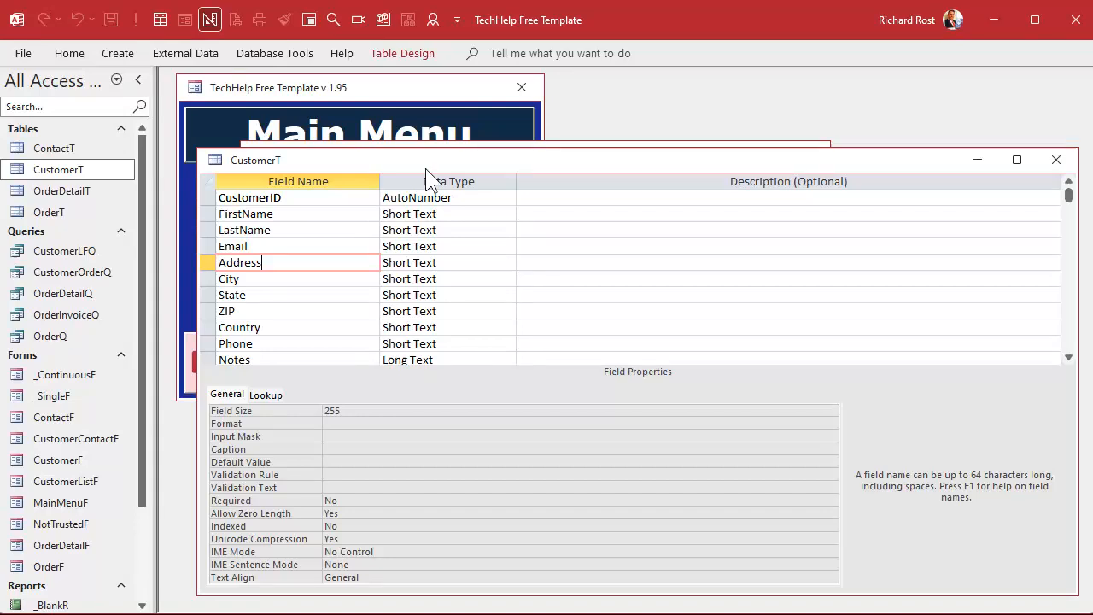
Step: Close the CustomerT design and the Customers form
{"action": "left_click", "coordinate": [1056, 159]}
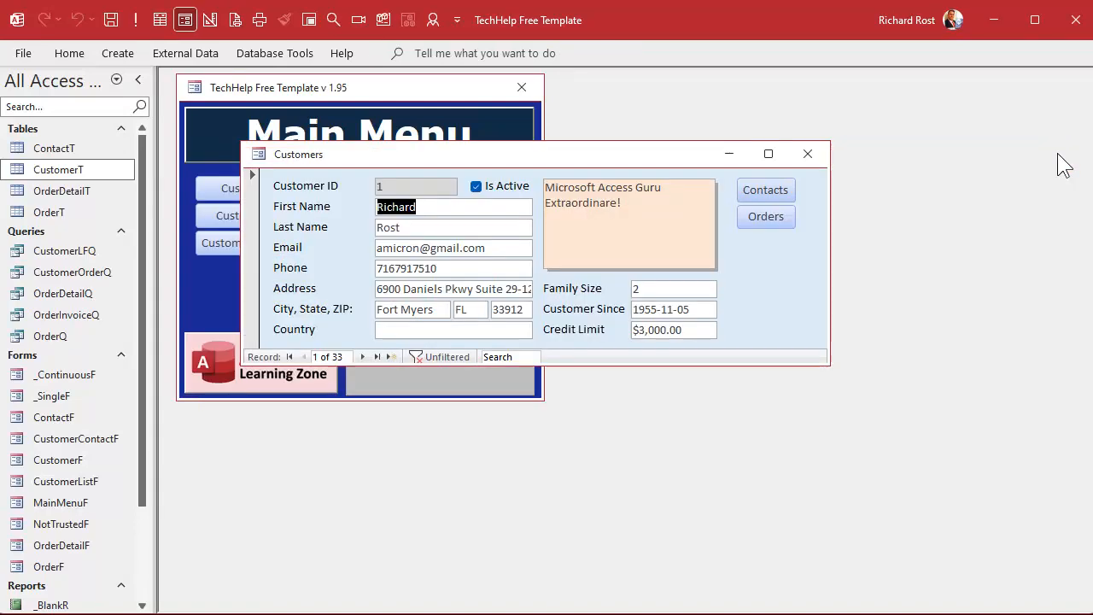
{"action": "left_click", "coordinate": [807, 153]}
{"action": "left_click", "coordinate": [119, 54]}
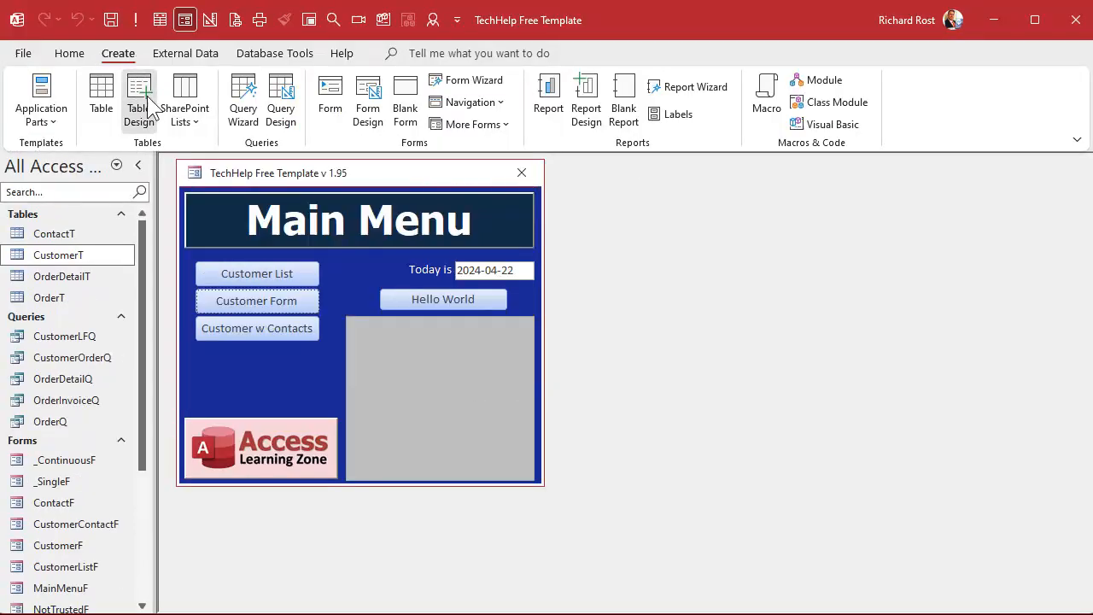
Step: Start a new table design with an AddressID AutoNumber field
{"action": "left_click", "coordinate": [139, 99]}
{"action": "left_click_drag", "start_coordinate": [281, 203], "coordinate": [282, 183]}
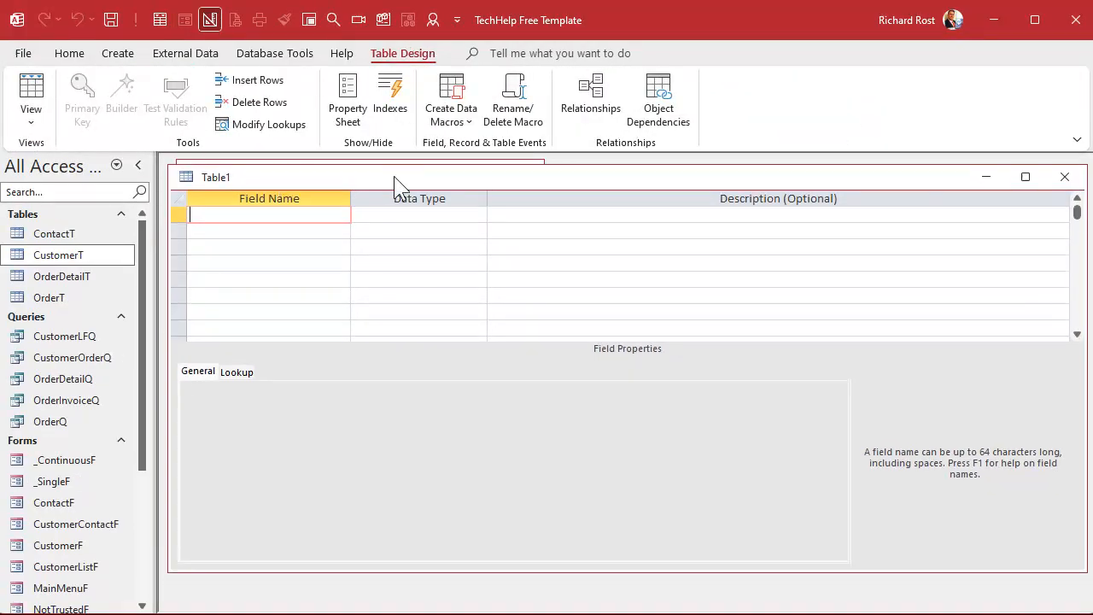
{"action": "type", "text": "AddressID"}
{"action": "key", "text": "Tab"}
{"action": "type", "text": "a"}
{"action": "key", "text": "Tab"}
{"action": "key", "text": "Tab"}
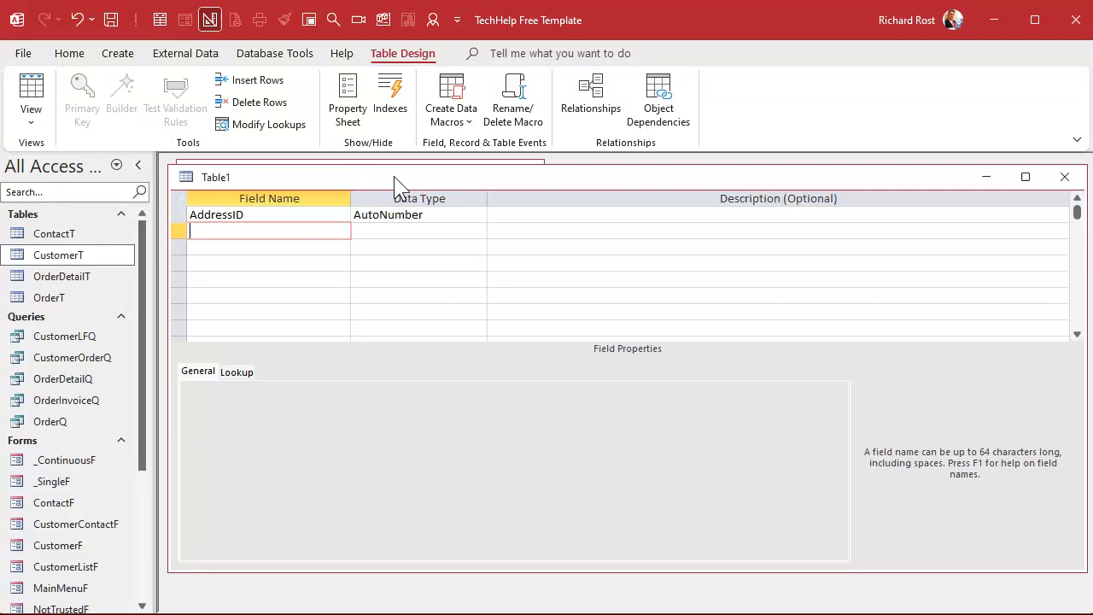
Step: Add a CustomerID field with the Number data type
{"action": "type", "text": "CustomerID"}
{"action": "key", "text": "Tab"}
{"action": "type", "text": "n"}
{"action": "key", "text": "Tab"}
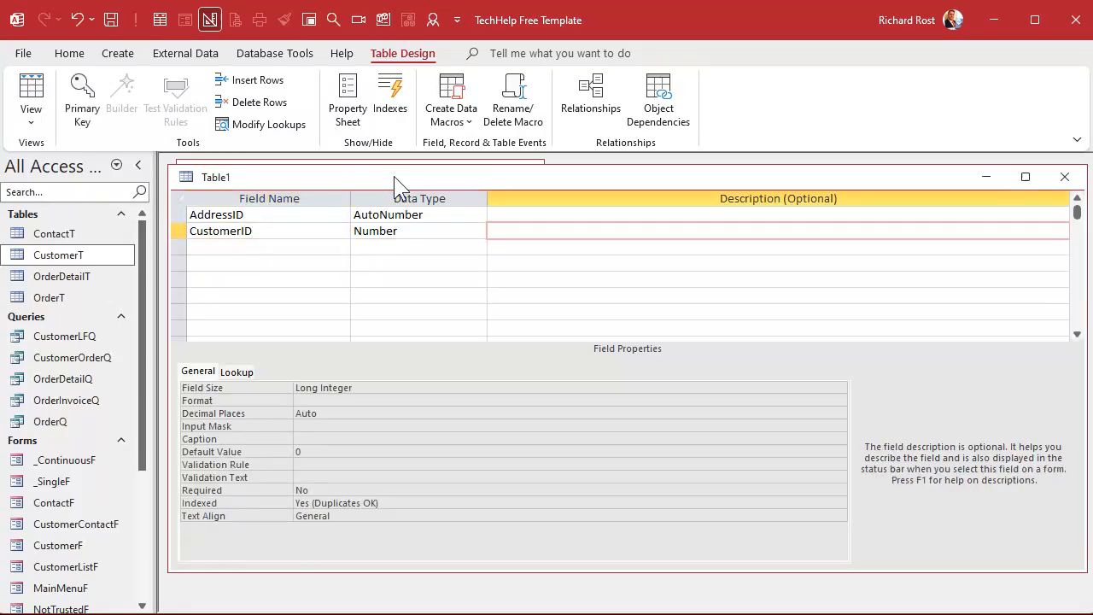
{"action": "key", "text": "Tab"}
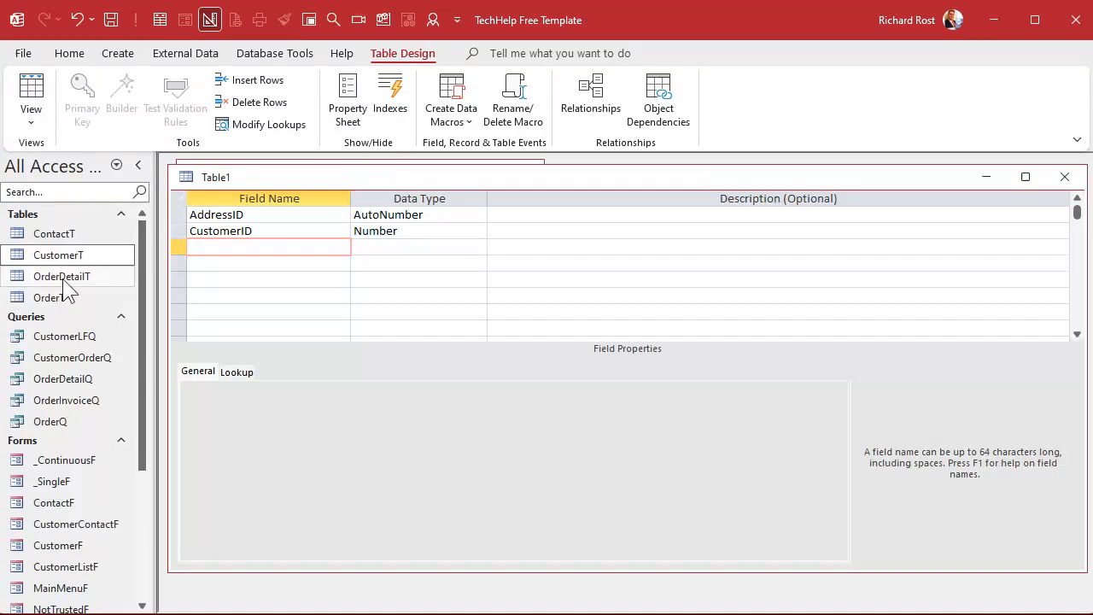
Step: Copy CustomerT's Address through Country field rows into the new table's third row
{"action": "right_click", "coordinate": [68, 254]}
{"action": "left_click", "coordinate": [124, 292]}
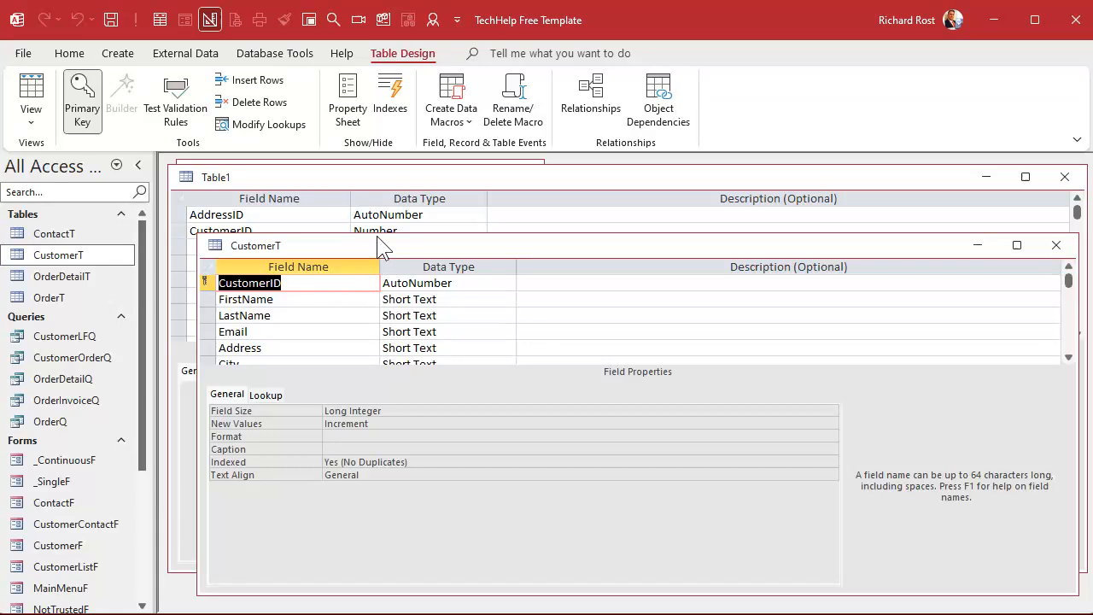
{"action": "left_click_drag", "start_coordinate": [377, 235], "coordinate": [438, 178]}
{"action": "scroll", "coordinate": [307, 273], "scroll_direction": "down", "scroll_amount": 1}
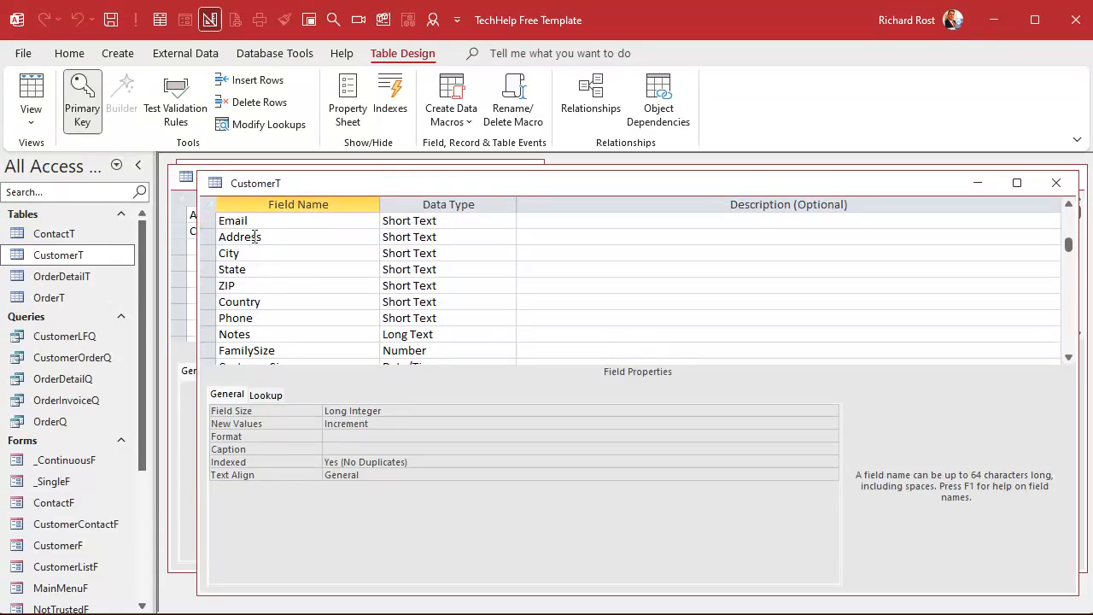
{"action": "left_click_drag", "start_coordinate": [207, 236], "coordinate": [207, 303]}
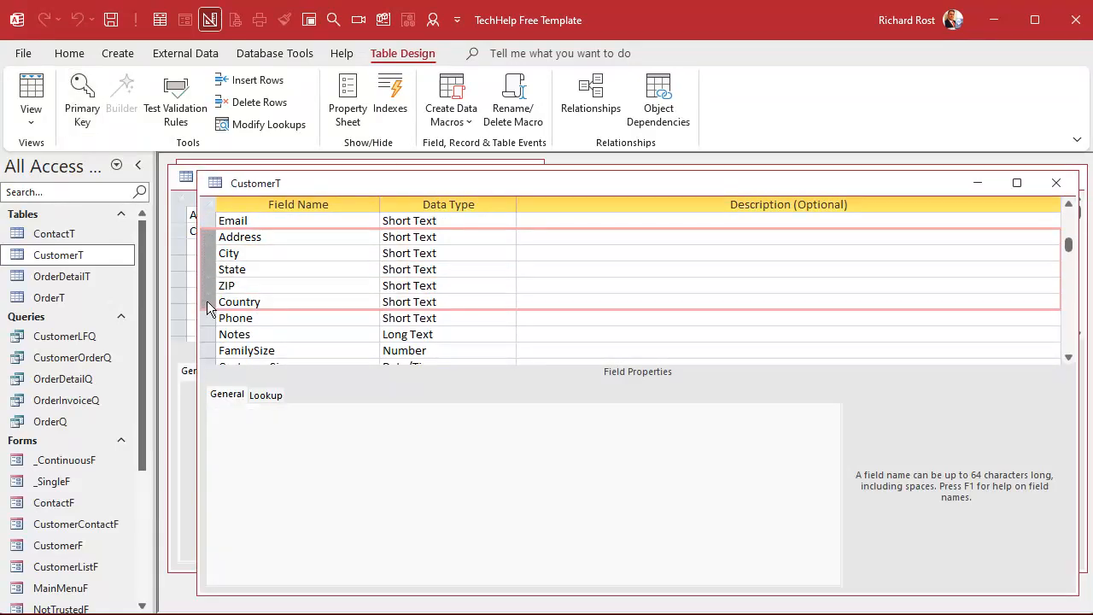
{"action": "left_click", "coordinate": [1048, 183]}
{"action": "left_click", "coordinate": [179, 247]}
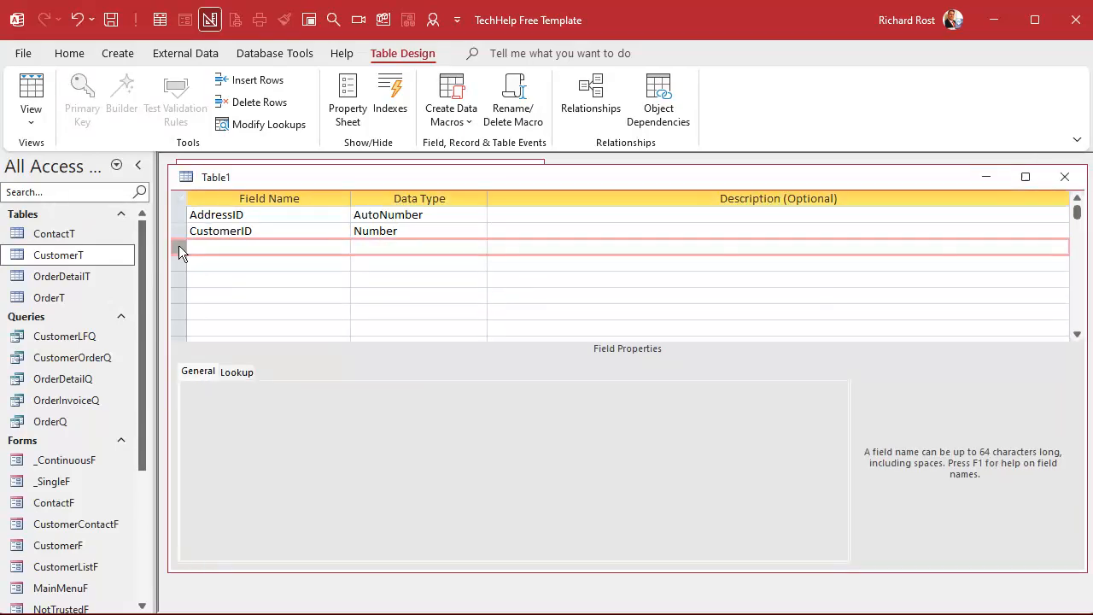
{"action": "key", "text": "ctrl+v"}
{"action": "left_click", "coordinate": [252, 327]}
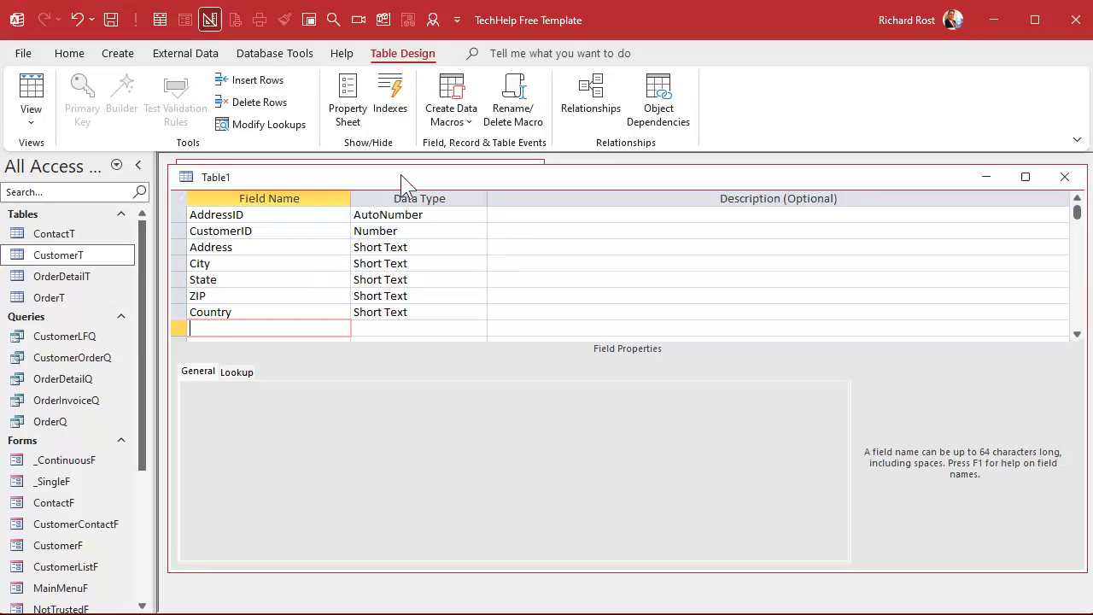
Step: Save the table as AddressT and accept creating a primary key
{"action": "key", "text": "ctrl+s"}
{"action": "type", "text": "AddressT"}
{"action": "key", "text": "Return"}
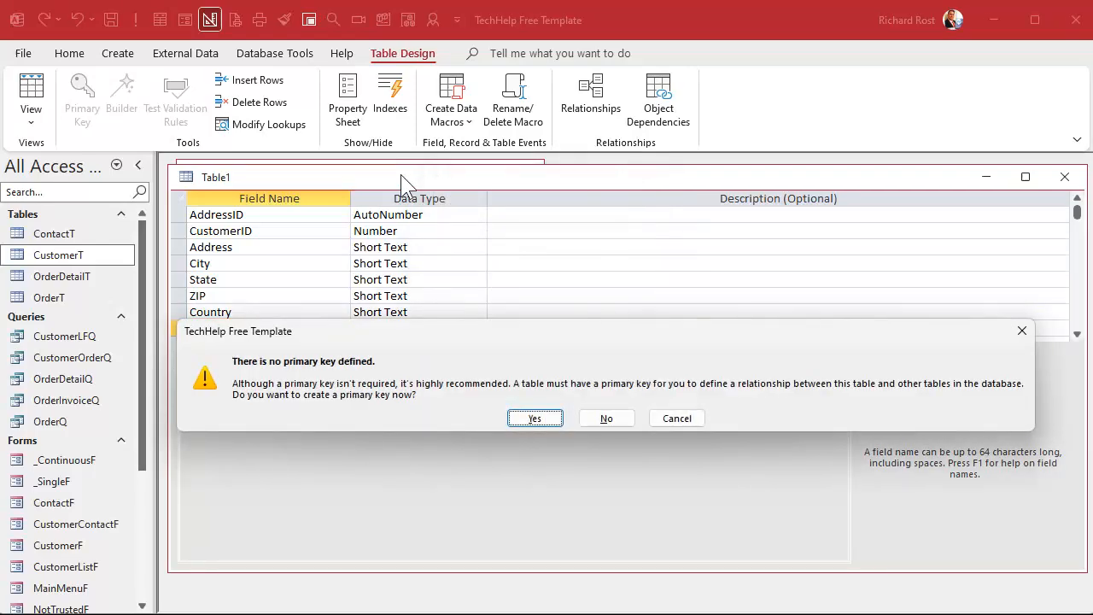
{"action": "left_click", "coordinate": [522, 416]}
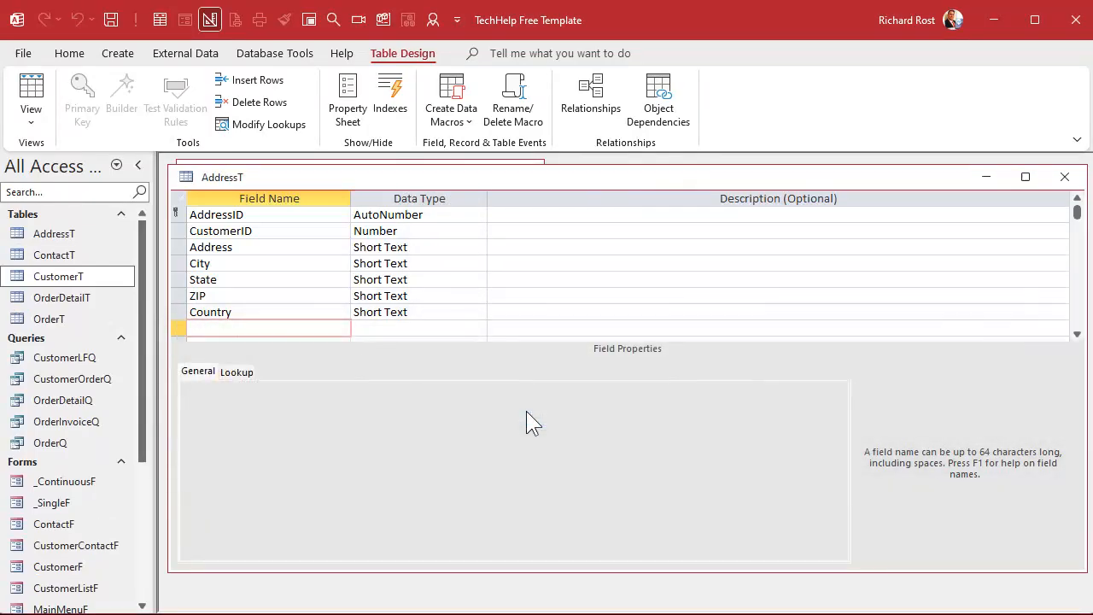
Step: Close the AddressT design and paste a copy of _ContinuousF named AddressF
{"action": "left_click", "coordinate": [1064, 177]}
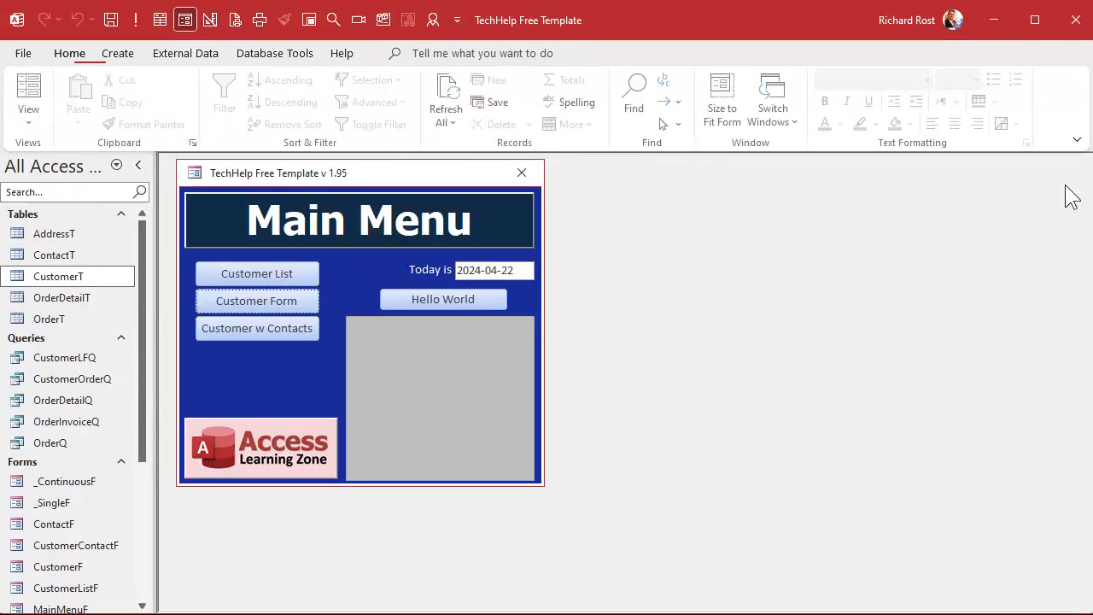
{"action": "left_click", "coordinate": [55, 237]}
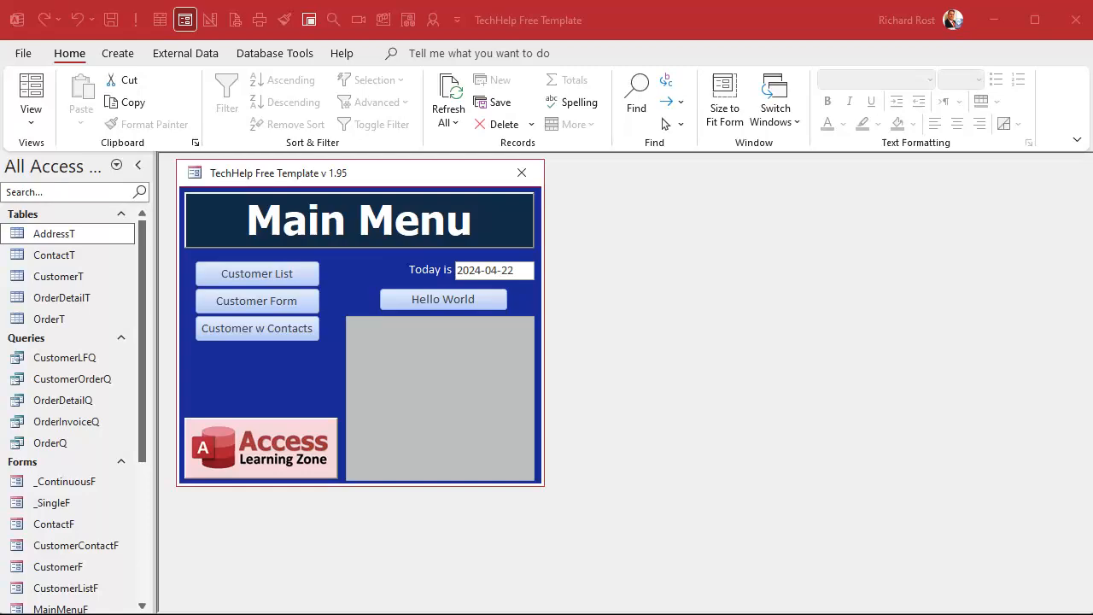
{"action": "left_click", "coordinate": [68, 484]}
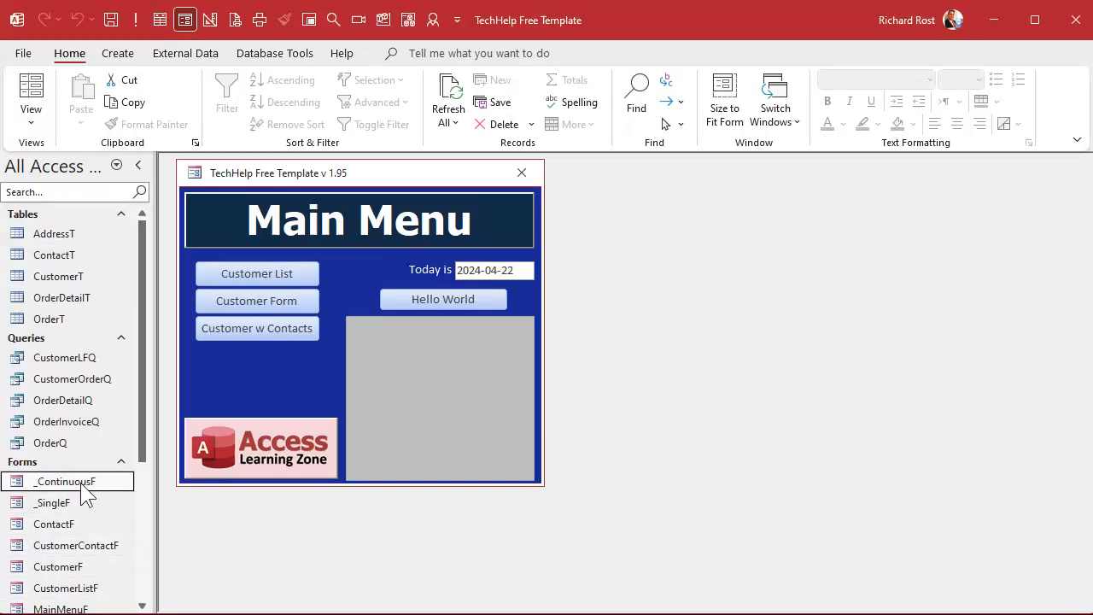
{"action": "key", "text": "ctrl+c"}
{"action": "key", "text": "ctrl+v"}
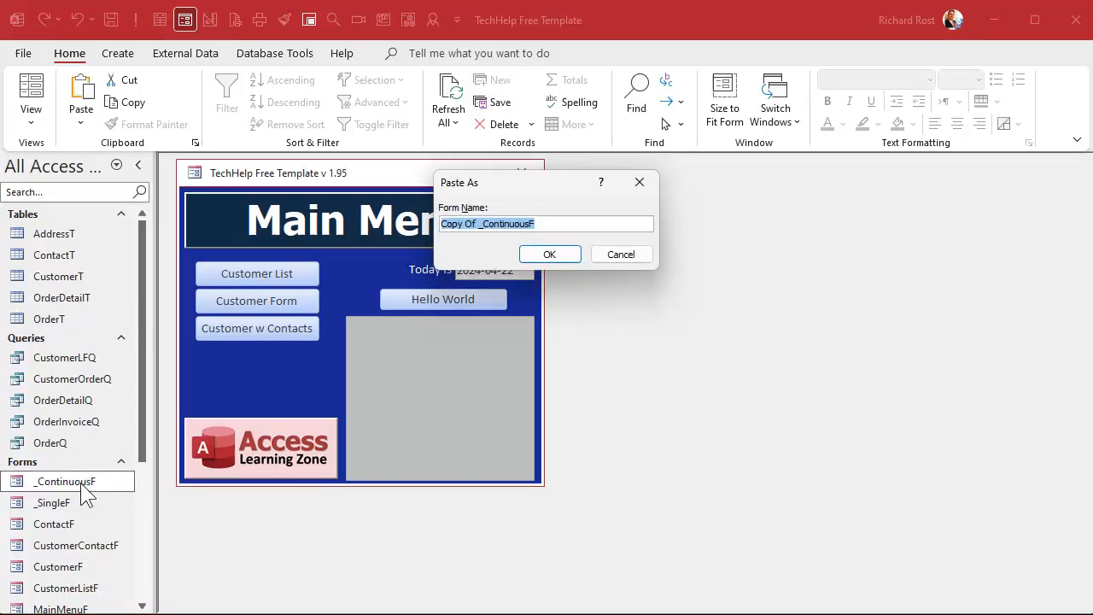
{"action": "type", "text": "AddressF"}
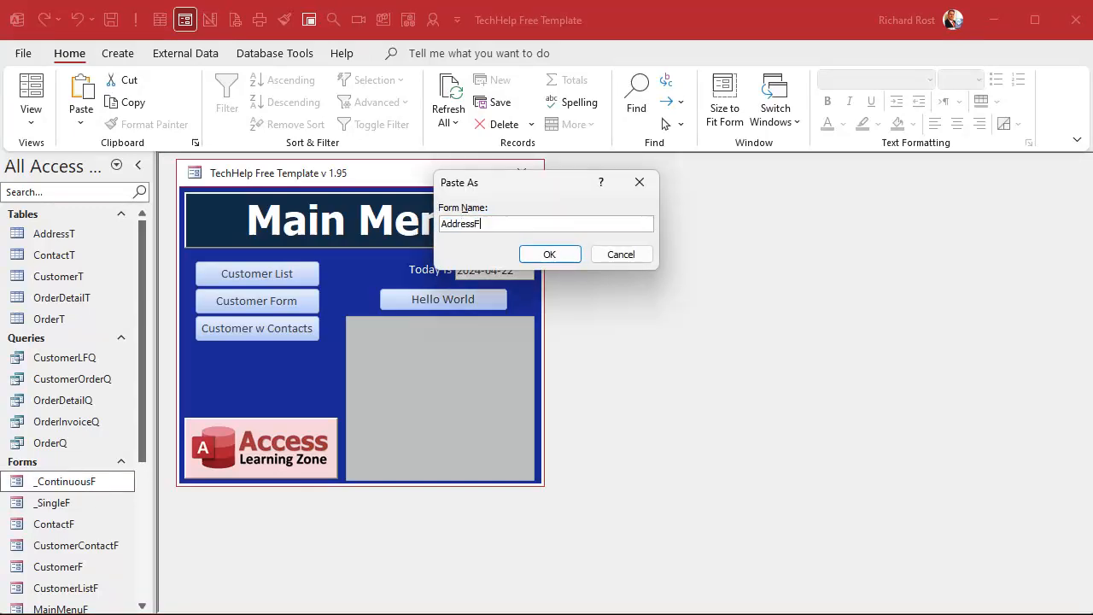
{"action": "key", "text": "Return"}
{"action": "left_click", "coordinate": [76, 522]}
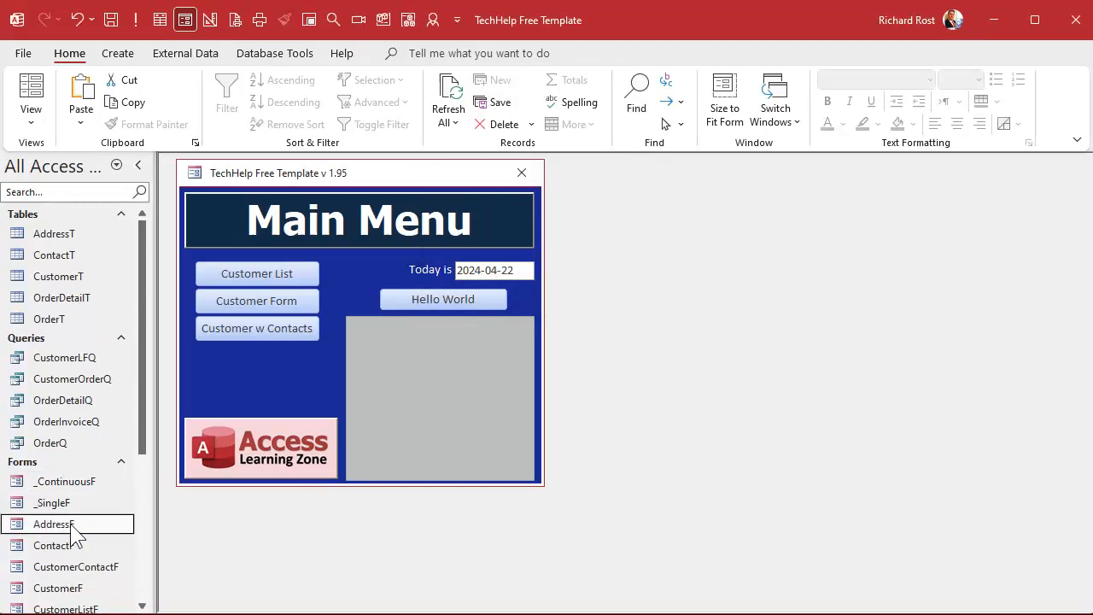
{"action": "right_click", "coordinate": [74, 523]}
Step: Open AddressF in design view, widen it, and delete the Unbound placeholder controls
{"action": "left_click", "coordinate": [128, 584]}
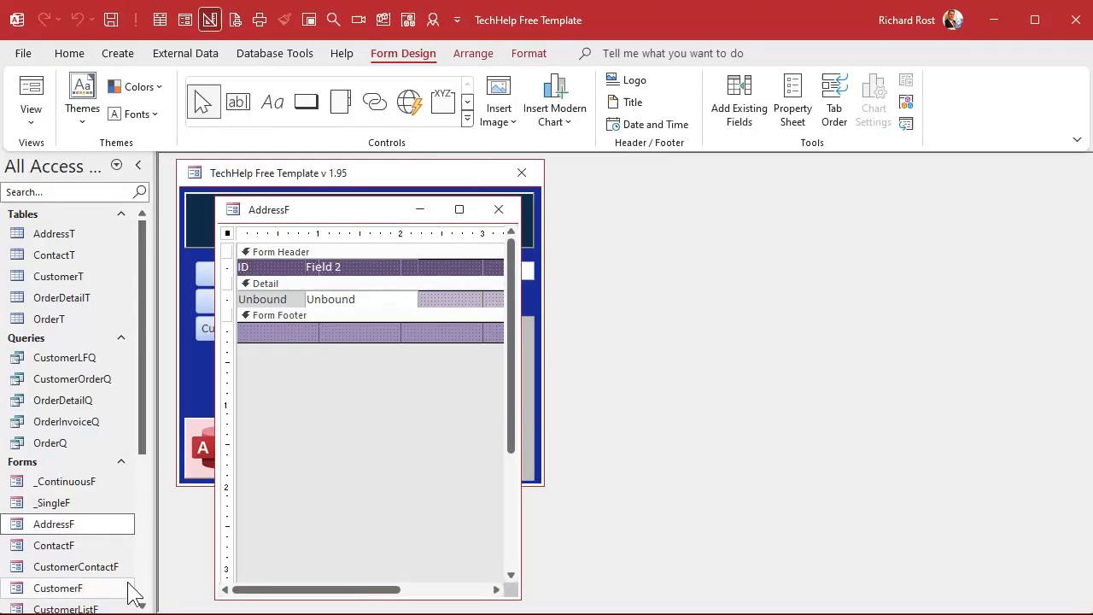
{"action": "left_click_drag", "start_coordinate": [520, 393], "coordinate": [835, 385]}
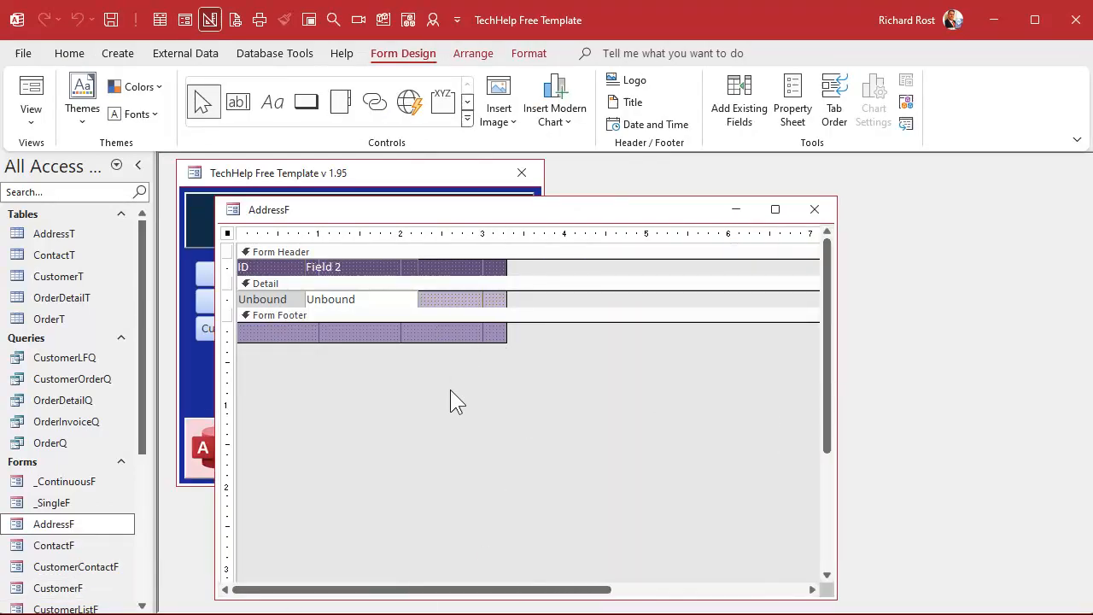
{"action": "left_click", "coordinate": [229, 298]}
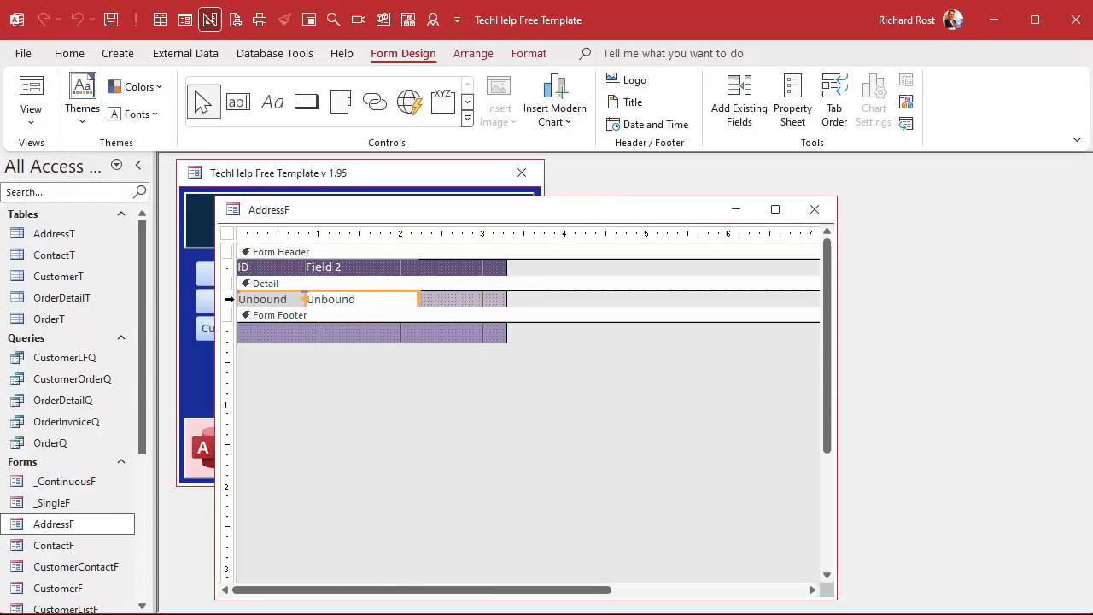
{"action": "key", "text": "Delete"}
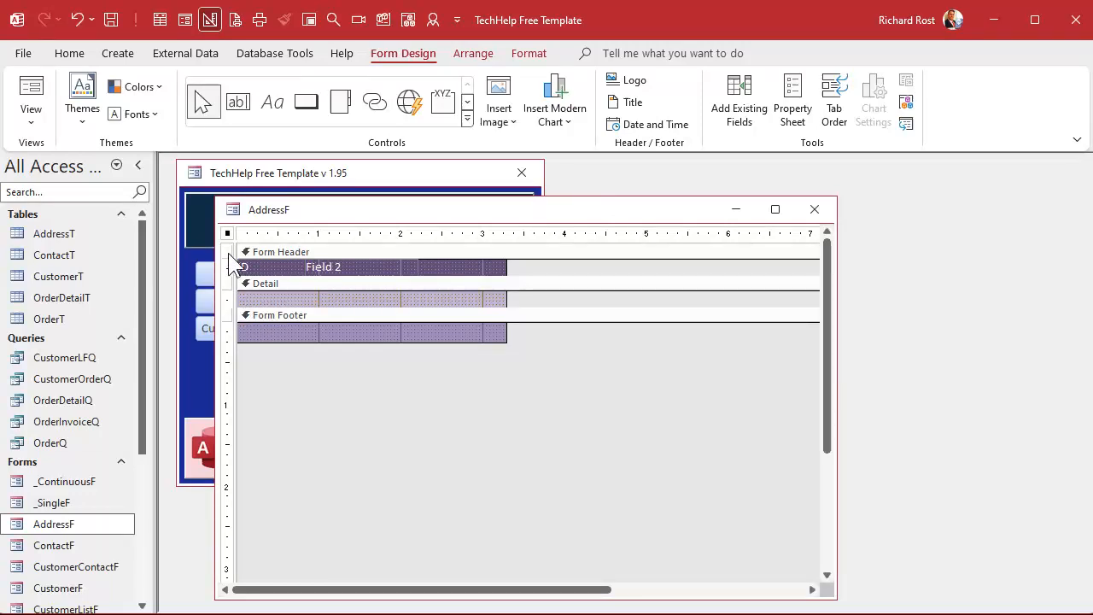
Step: Set AddressF's Record Source to AddressT
{"action": "double_click", "coordinate": [228, 239]}
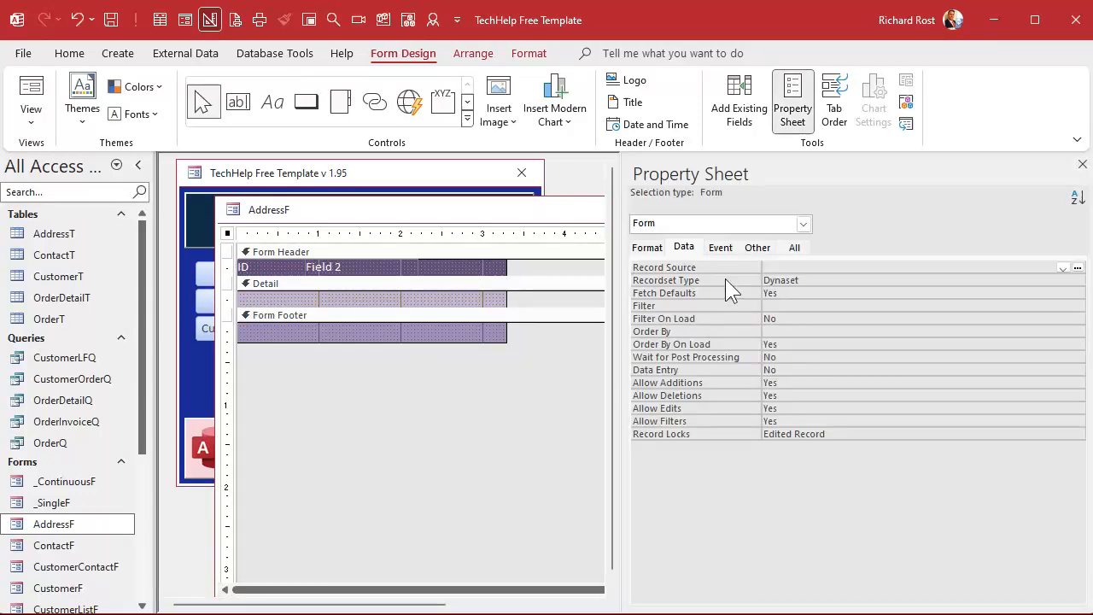
{"action": "left_click", "coordinate": [1063, 268]}
{"action": "left_click", "coordinate": [936, 280]}
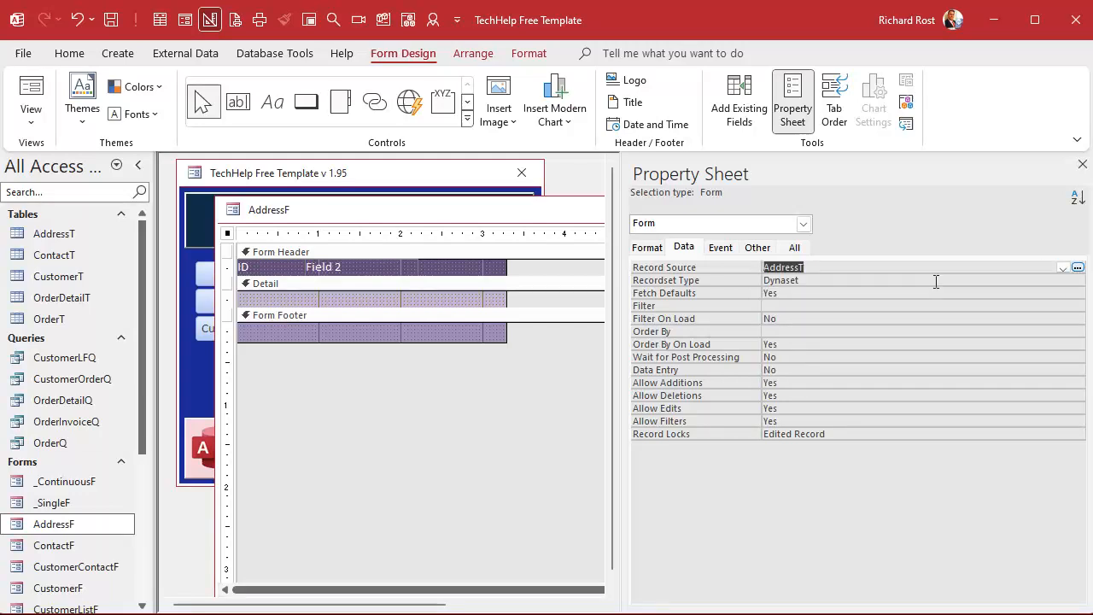
{"action": "left_click", "coordinate": [1081, 164]}
Step: Review AddressT's Address through Country fields in the field list, then open the Customers form
{"action": "left_click", "coordinate": [734, 99]}
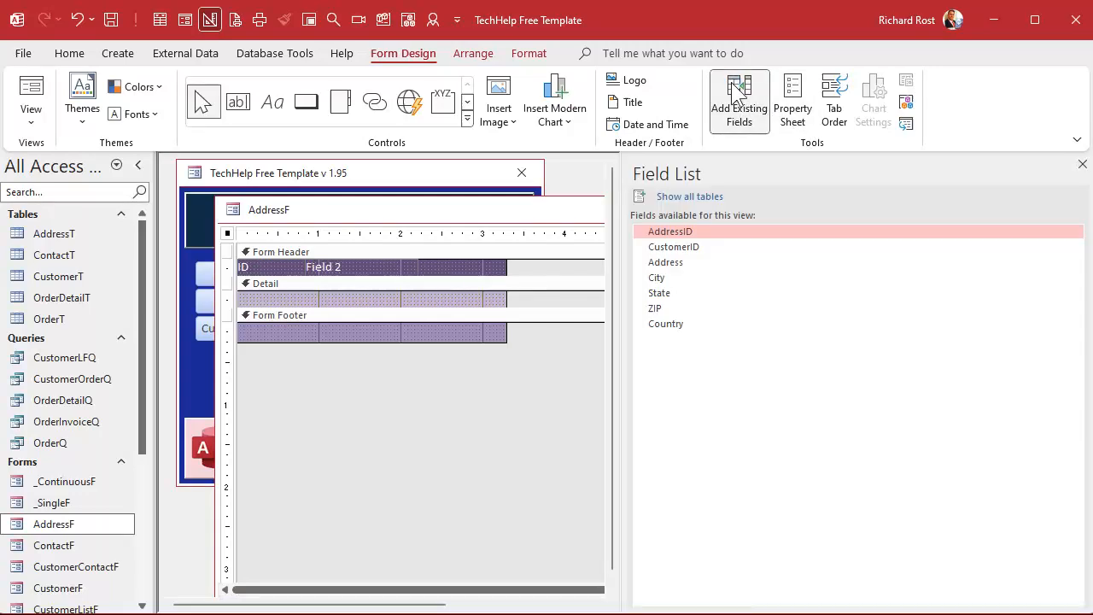
{"action": "left_click", "coordinate": [700, 263]}
{"action": "left_click", "coordinate": [690, 323]}
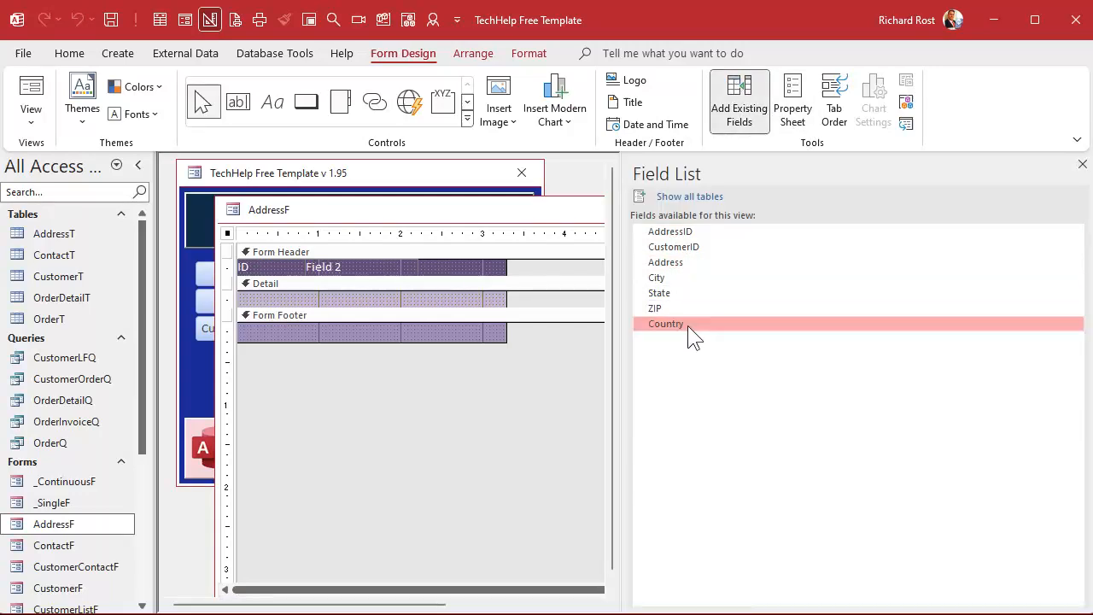
{"action": "left_click", "coordinate": [682, 264], "text": "shift"}
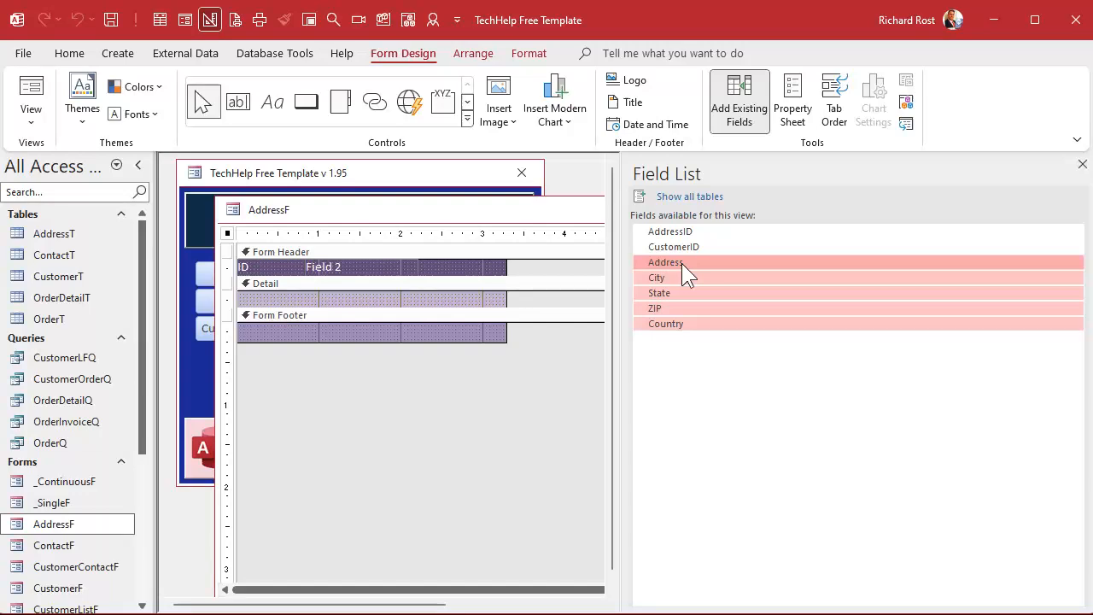
{"action": "left_click", "coordinate": [1081, 165]}
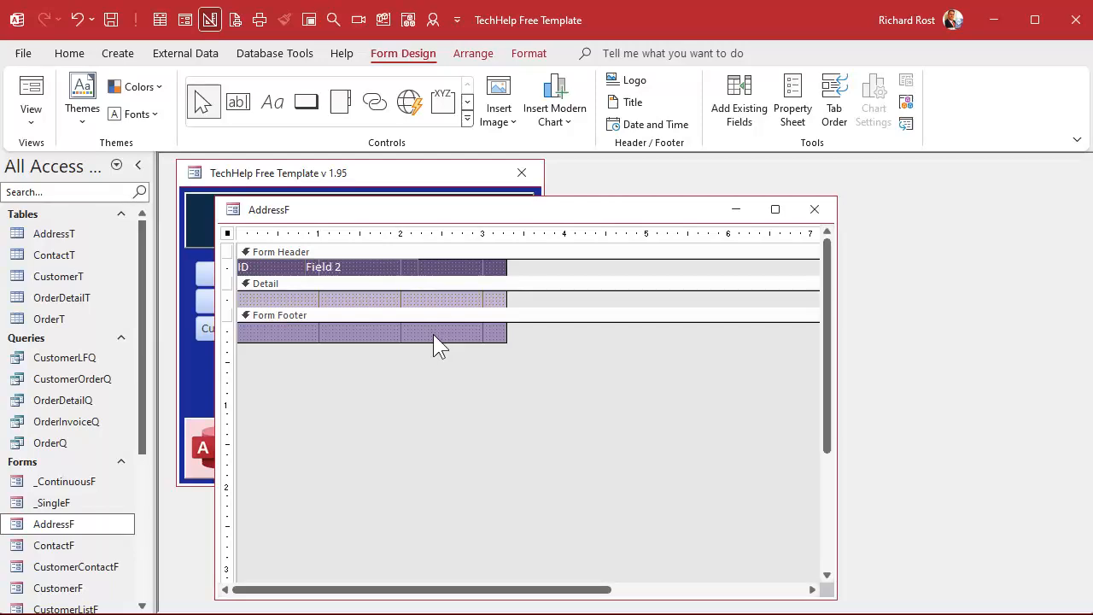
{"action": "left_click", "coordinate": [200, 302]}
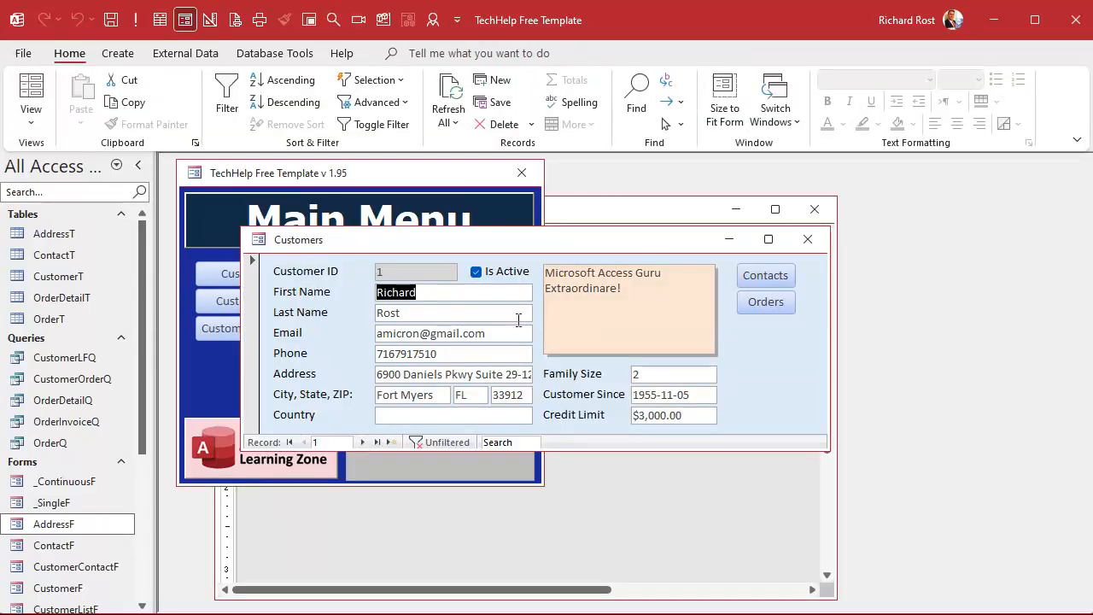
Step: Copy the Address, City, State, ZIP and Country boxes from CustomerF's design, then close it
{"action": "right_click", "coordinate": [536, 240]}
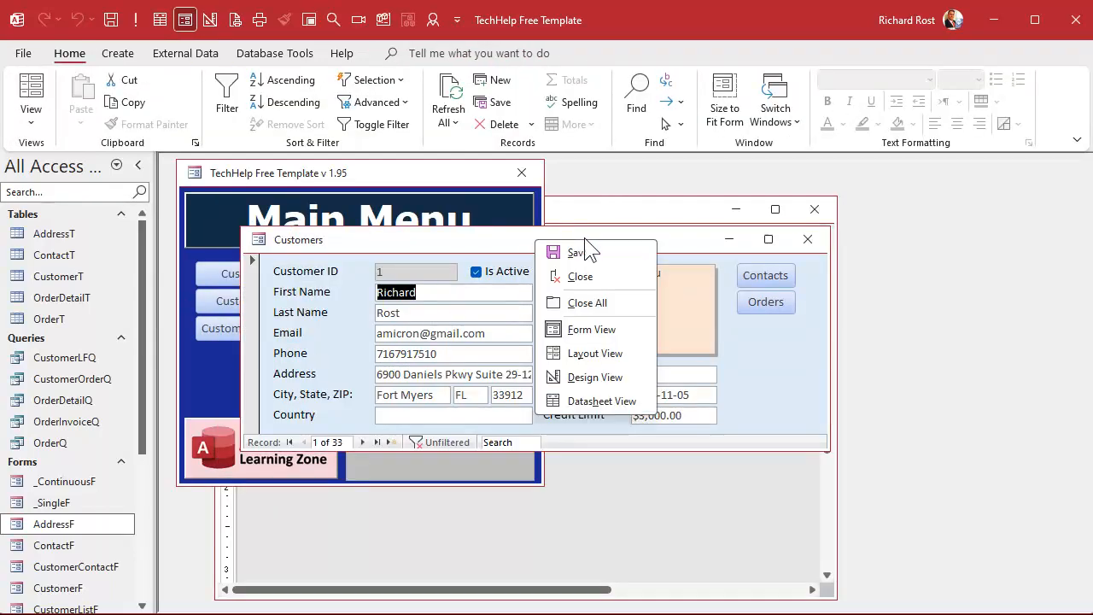
{"action": "left_click", "coordinate": [595, 377]}
{"action": "scroll", "coordinate": [512, 375], "scroll_direction": "down", "scroll_amount": 3}
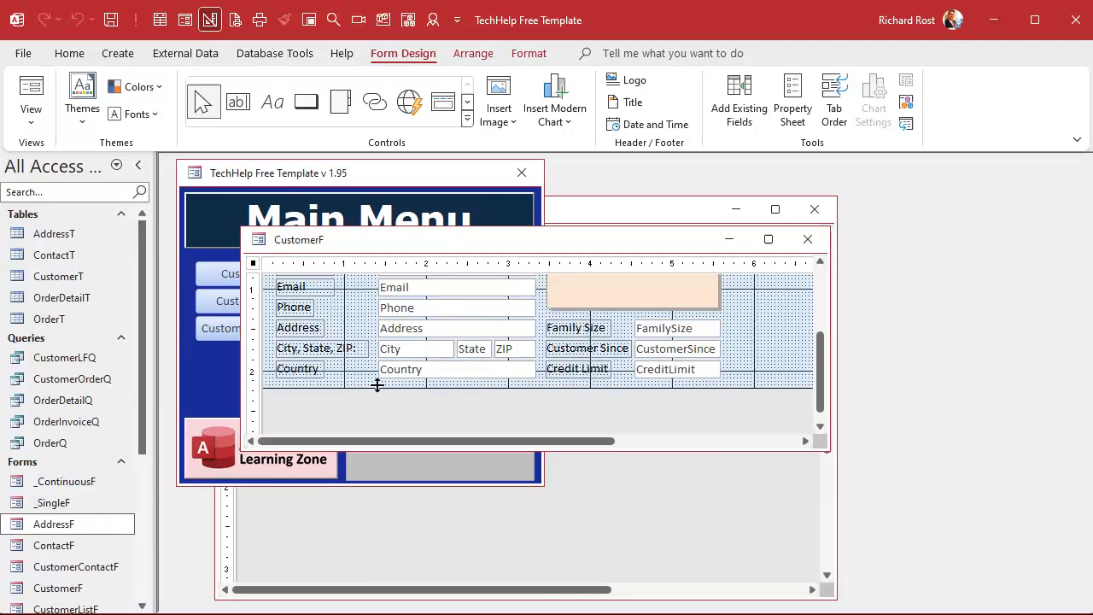
{"action": "left_click_drag", "start_coordinate": [422, 386], "coordinate": [515, 329]}
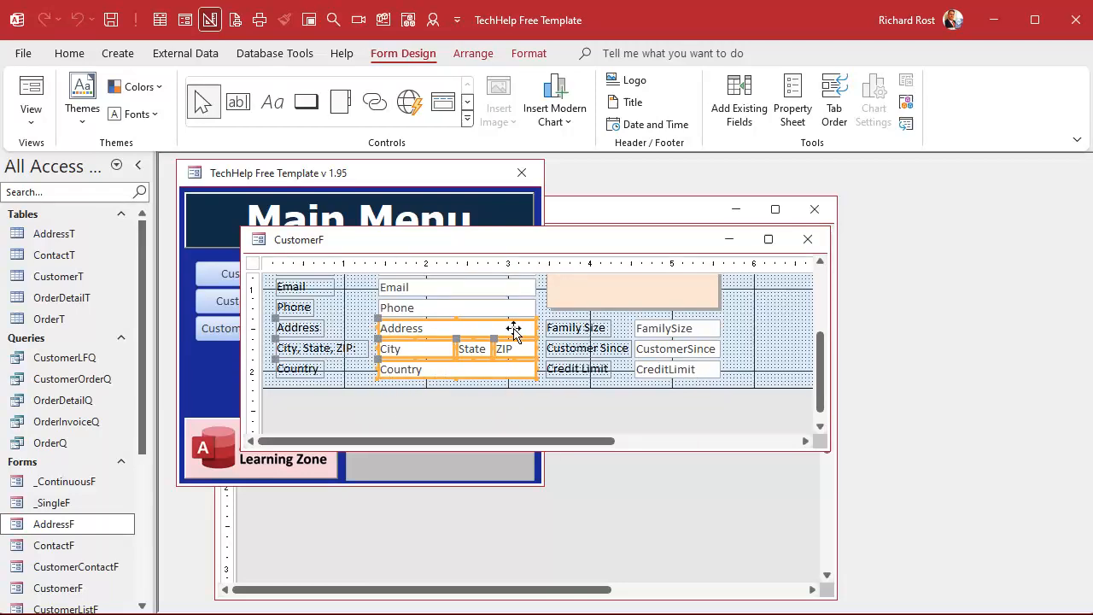
{"action": "left_click", "coordinate": [808, 239]}
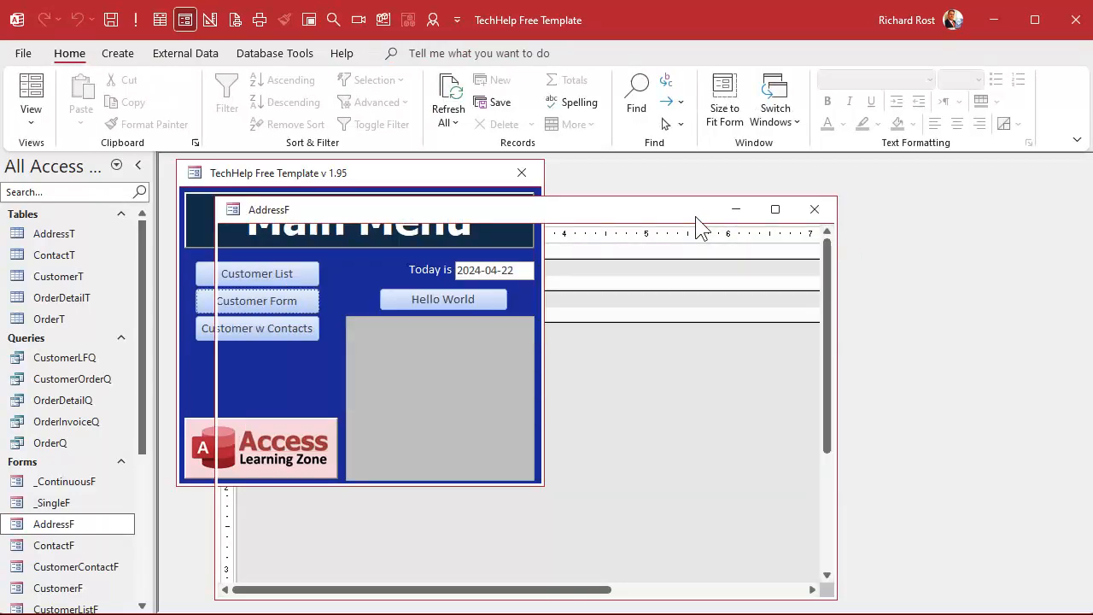
Step: Paste the address boxes into Detail and line up Address, City, State, ZIP, Country in one row
{"action": "left_click", "coordinate": [420, 295]}
{"action": "key", "text": "ctrl+v"}
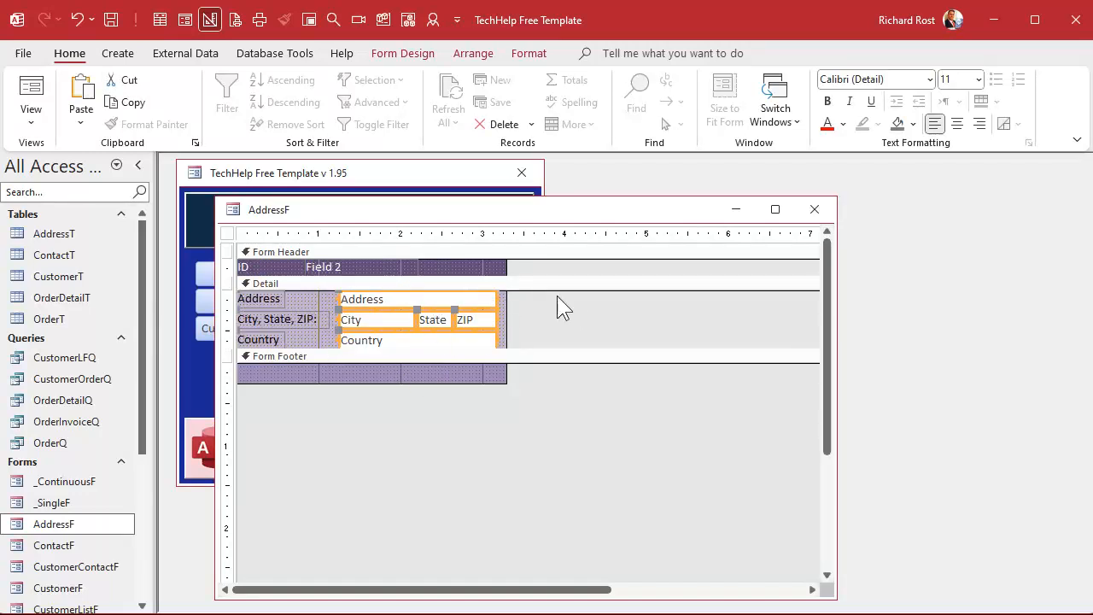
{"action": "left_click_drag", "start_coordinate": [263, 393], "coordinate": [306, 295]}
{"action": "left_click_drag", "start_coordinate": [377, 293], "coordinate": [284, 284]}
{"action": "left_click_drag", "start_coordinate": [382, 321], "coordinate": [529, 293]}
{"action": "left_click_drag", "start_coordinate": [451, 341], "coordinate": [616, 302]}
Step: Narrow the form's overall width and select the Field 2 header label
{"action": "left_click", "coordinate": [636, 336]}
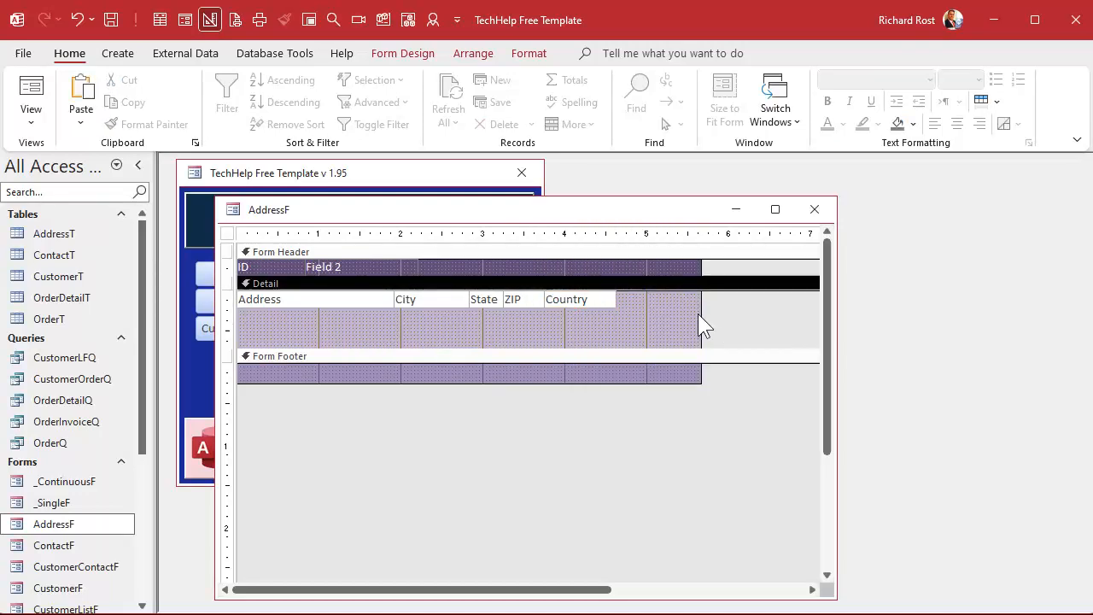
{"action": "left_click_drag", "start_coordinate": [702, 312], "coordinate": [442, 312]}
{"action": "left_click", "coordinate": [338, 261]}
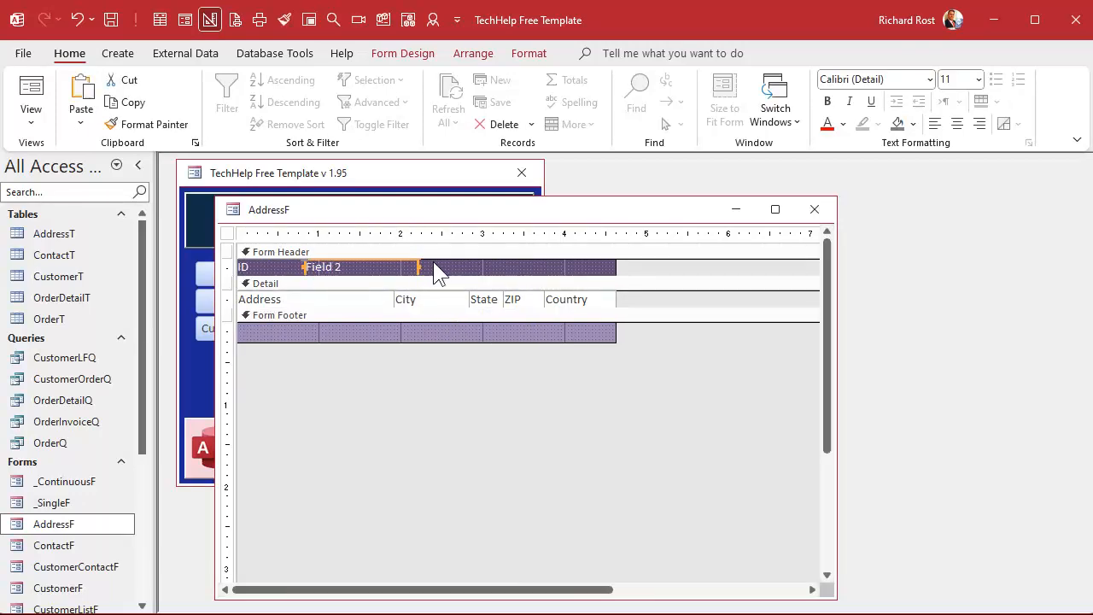
Step: Remove the Field 2 and ID header labels from the Form Header
{"action": "key", "text": "Delete"}
{"action": "left_click", "coordinate": [282, 267]}
{"action": "left_click_drag", "start_coordinate": [256, 266], "coordinate": [228, 266]}
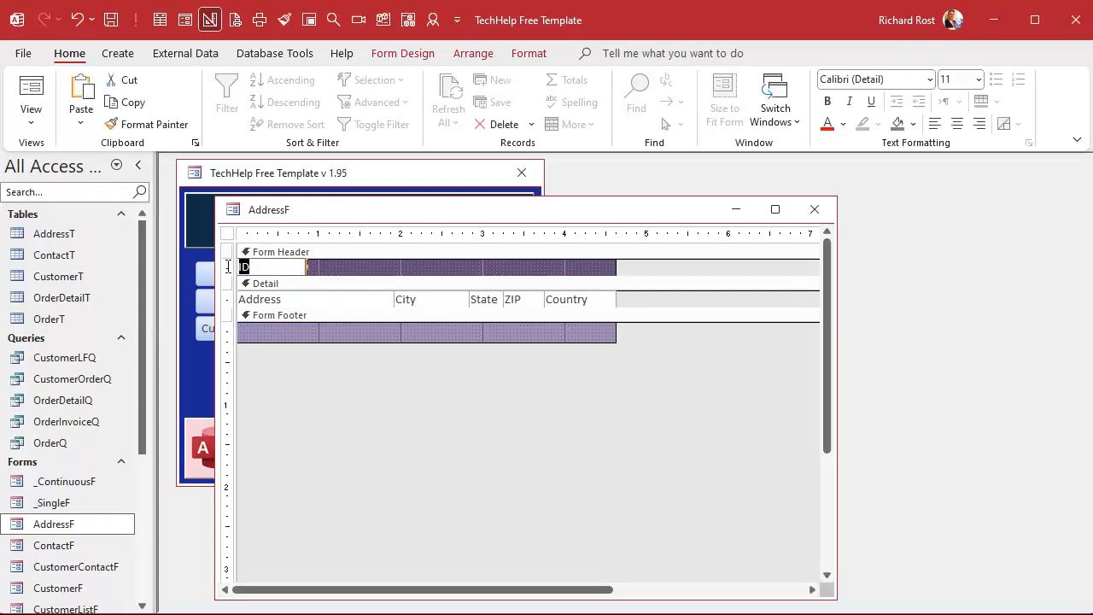
{"action": "type", "text": "aDD"}
{"action": "key", "text": "BackSpace"}
{"action": "key", "text": "BackSpace"}
{"action": "key", "text": "BackSpace"}
{"action": "key", "text": "Return"}
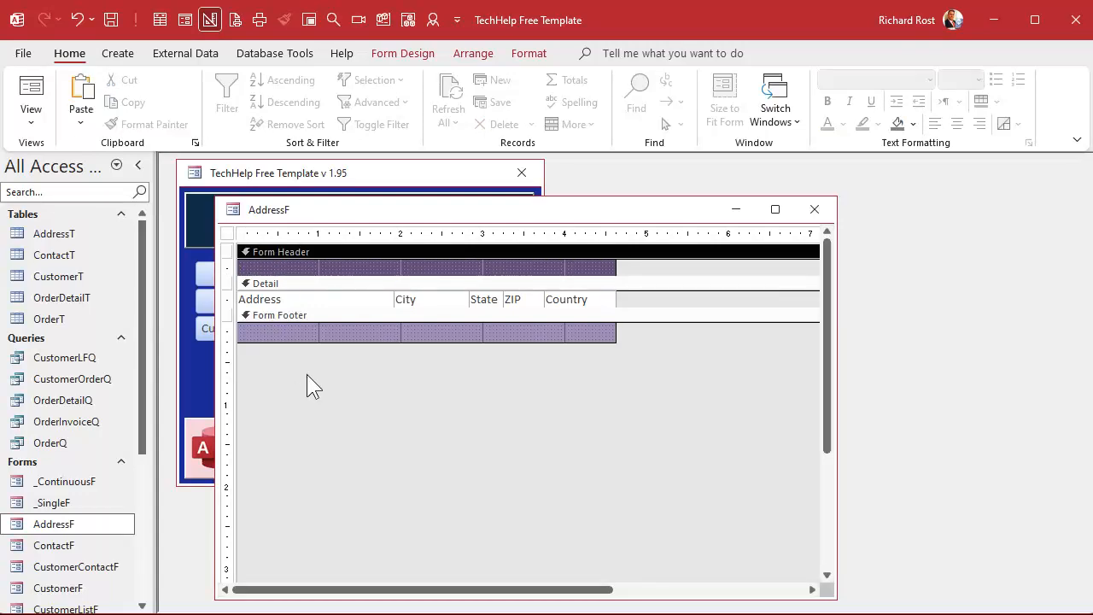
Step: Add a Form Header label reading 'Address City State ZIP Country' above the columns
{"action": "left_click", "coordinate": [259, 262]}
{"action": "left_click", "coordinate": [259, 261]}
{"action": "left_click", "coordinate": [266, 259]}
{"action": "type", "text": "ID"}
{"action": "double_click", "coordinate": [283, 266]}
{"action": "type", "text": "aDDRE"}
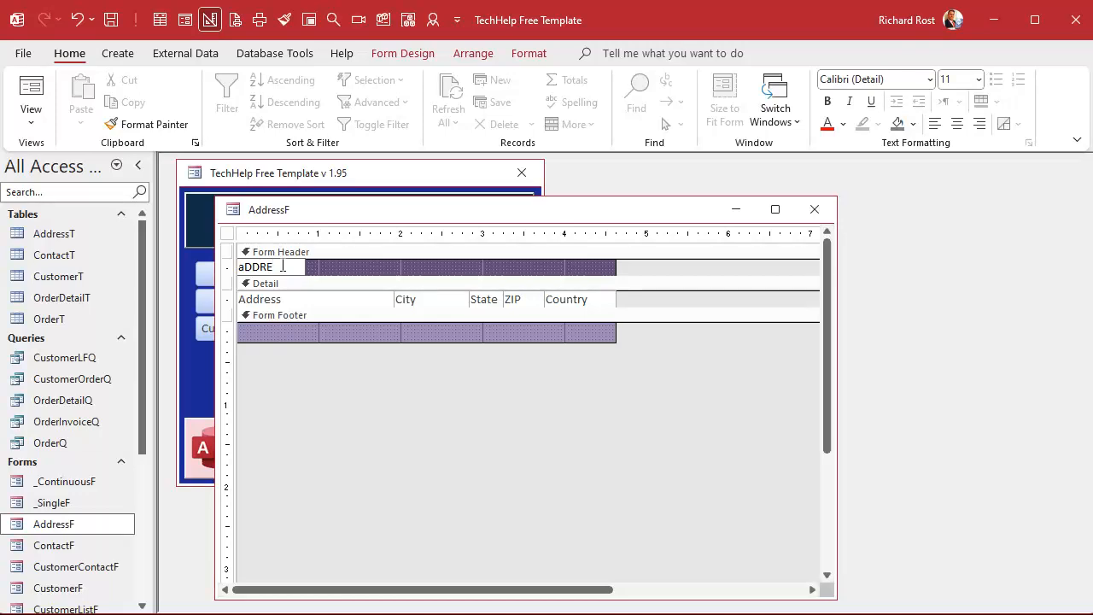
{"action": "key", "text": "BackSpace"}
{"action": "key", "text": "BackSpace"}
{"action": "key", "text": "BackSpace"}
{"action": "key", "text": "BackSpace"}
{"action": "type", "text": "Address                                 City"}
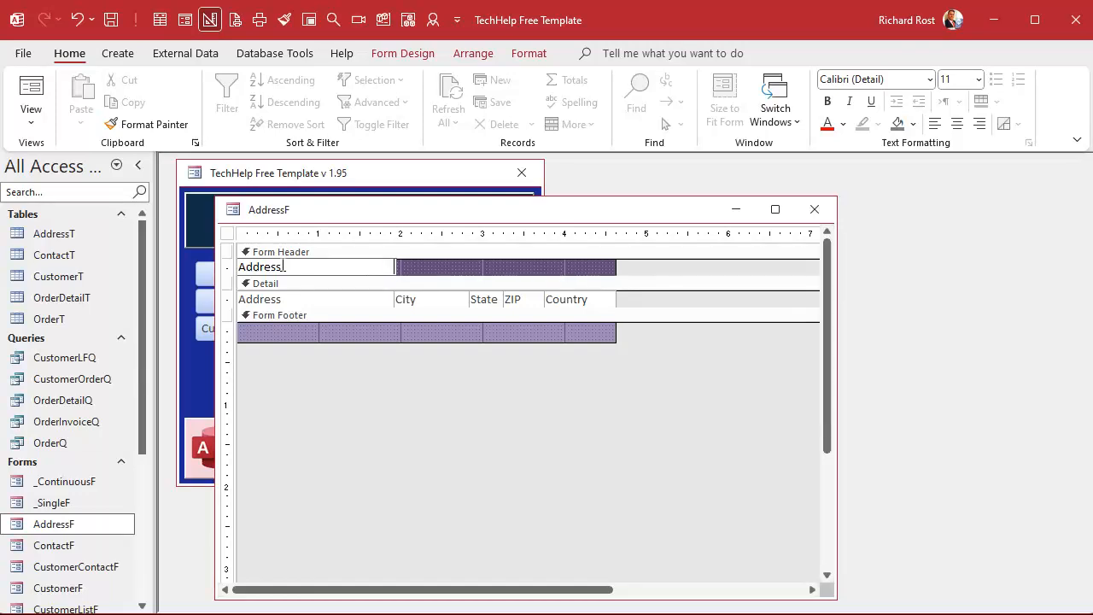
{"action": "type", "text": "                Sta"}
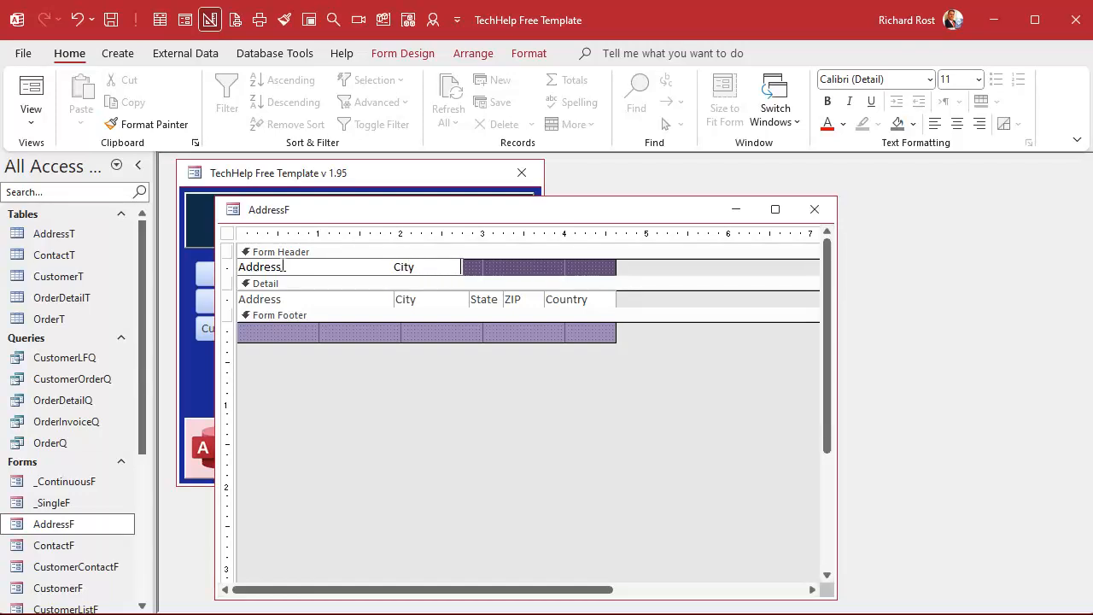
{"action": "type", "text": "te  ZIP "}
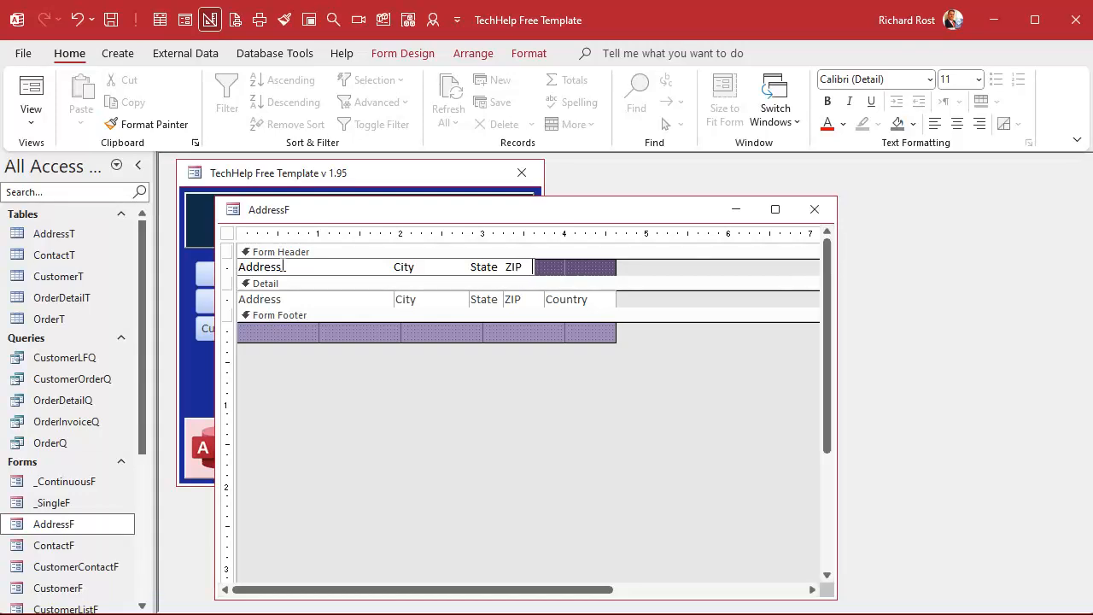
{"action": "type", "text": "      Country"}
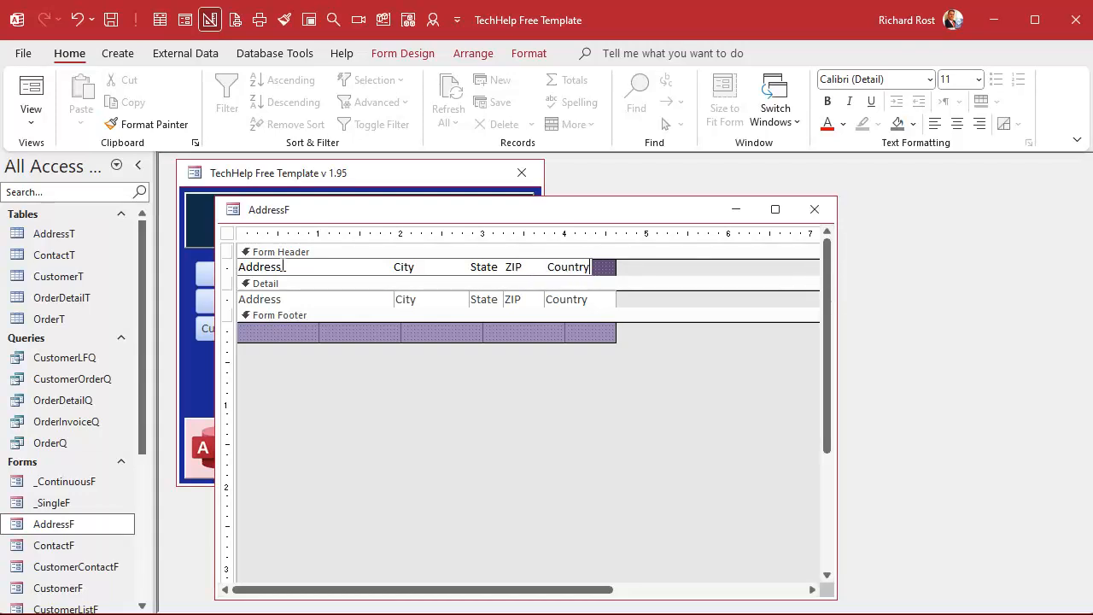
{"action": "key", "text": "Return"}
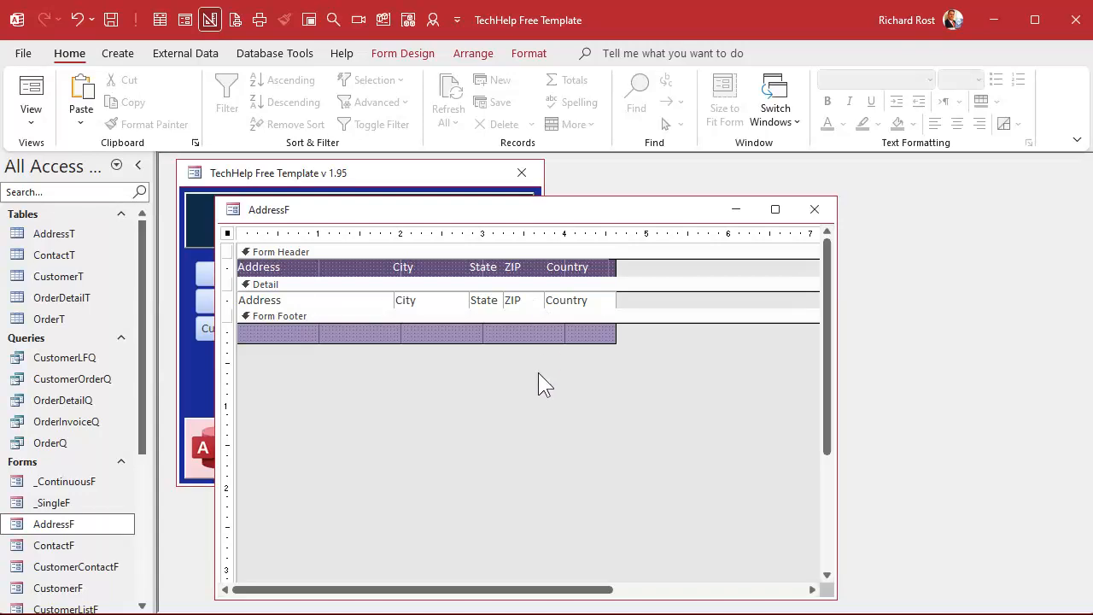
Step: Close the AddressF design, preview AddressF in Form view, then close it
{"action": "left_click", "coordinate": [815, 209]}
{"action": "double_click", "coordinate": [66, 524]}
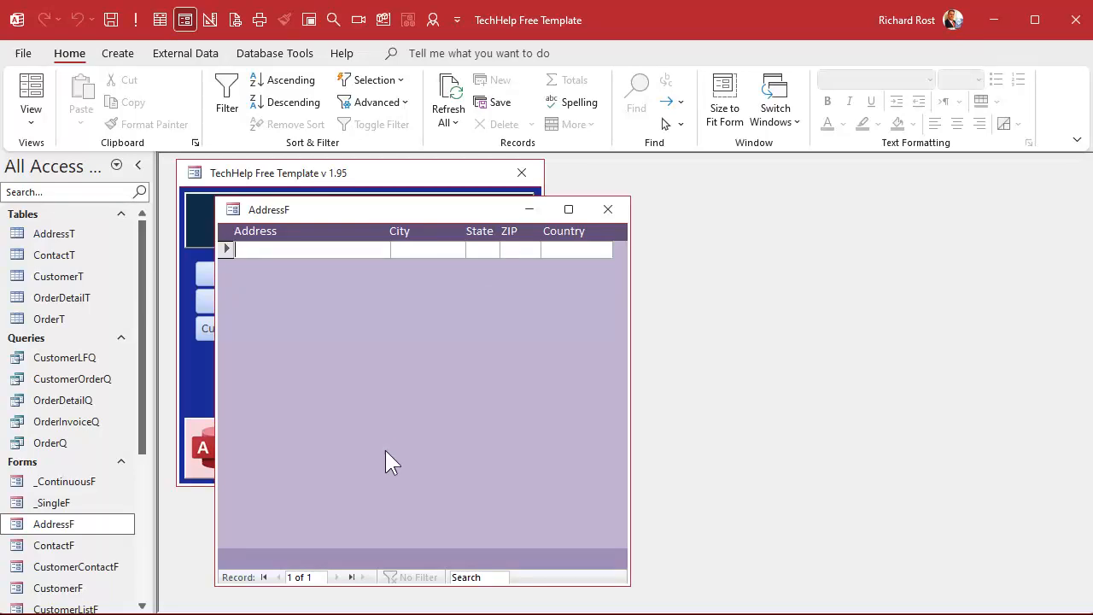
{"action": "left_click", "coordinate": [607, 209]}
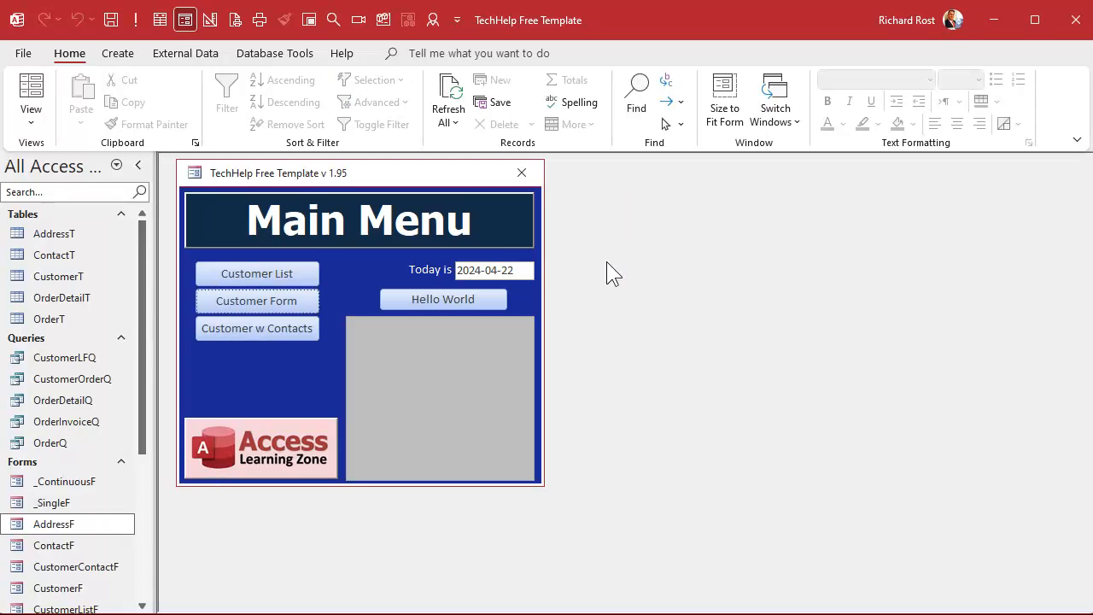
Step: Open CustomerF in Design View and delete Notes, Family Size and the other right-side controls
{"action": "left_click", "coordinate": [235, 305]}
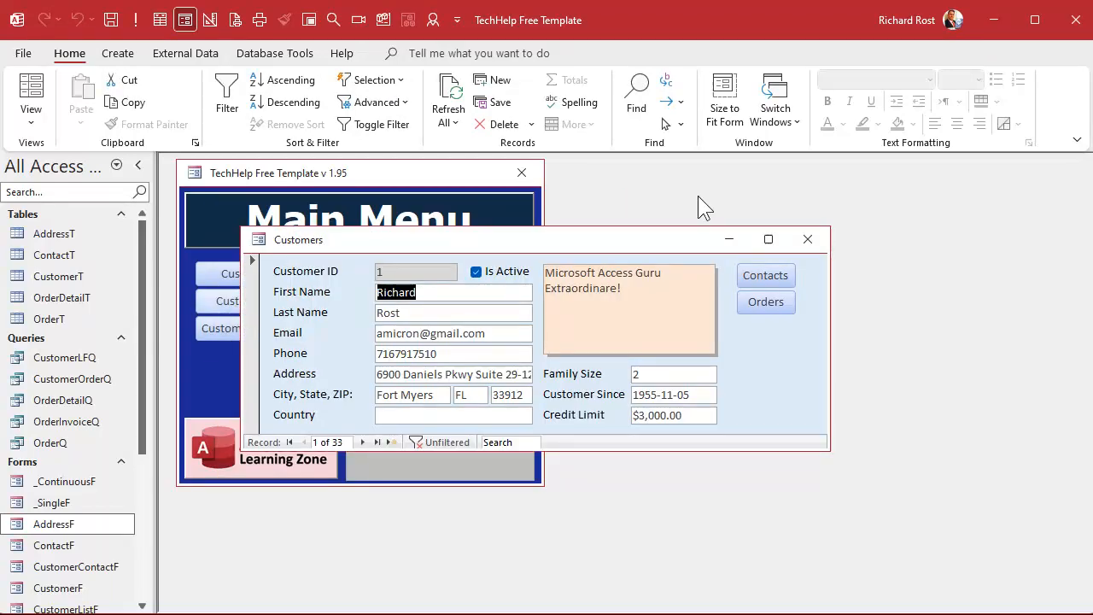
{"action": "right_click", "coordinate": [700, 238]}
{"action": "left_click", "coordinate": [751, 370]}
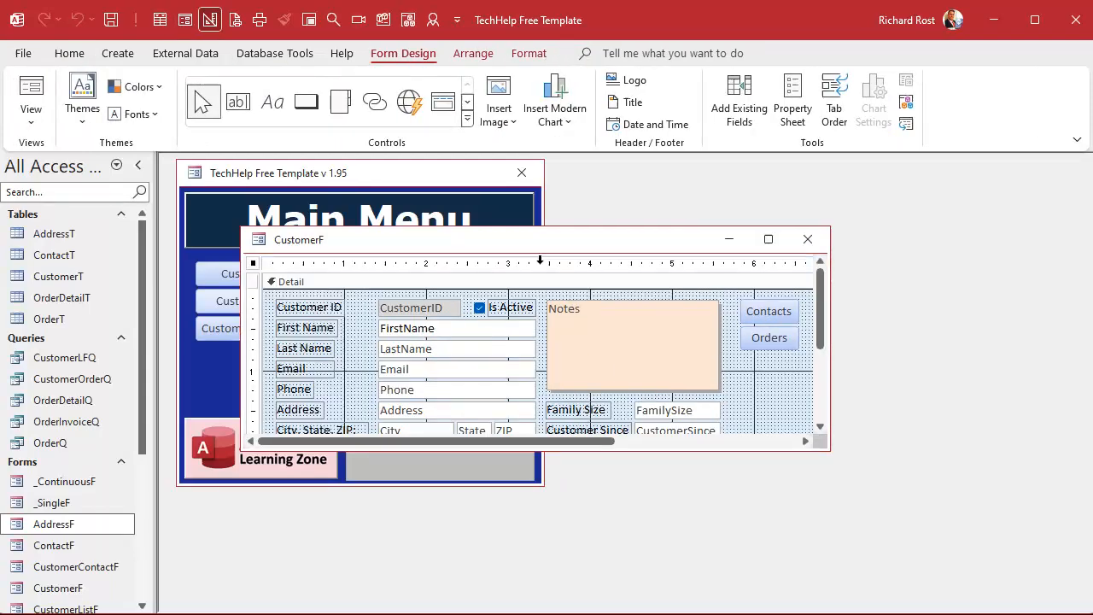
{"action": "left_click_drag", "start_coordinate": [517, 242], "coordinate": [462, 206]}
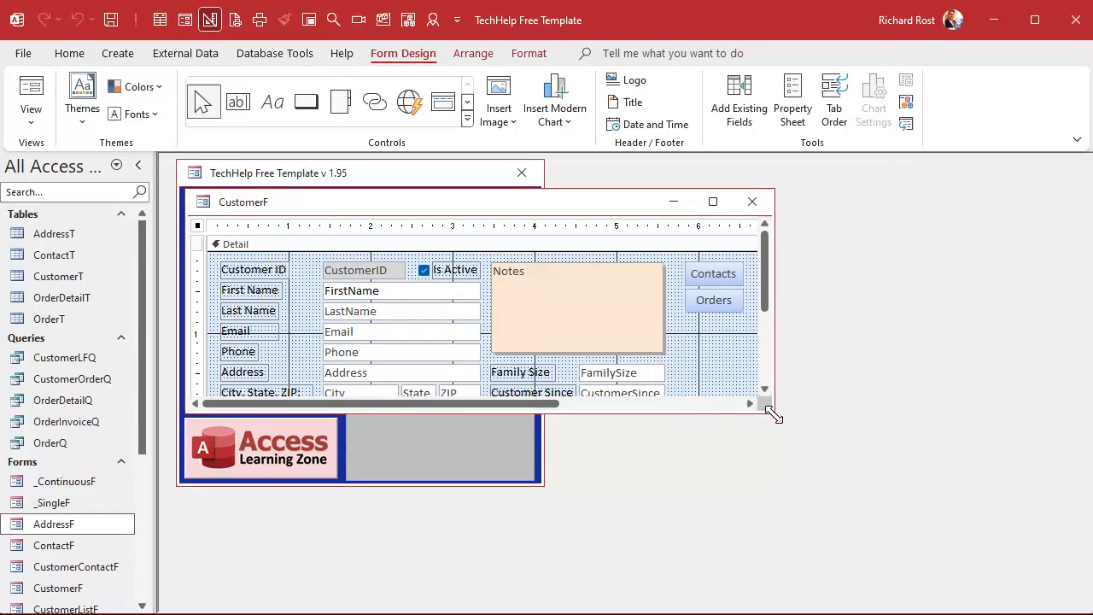
{"action": "left_click_drag", "start_coordinate": [772, 414], "coordinate": [1052, 508]}
{"action": "left_click_drag", "start_coordinate": [504, 226], "coordinate": [768, 229]}
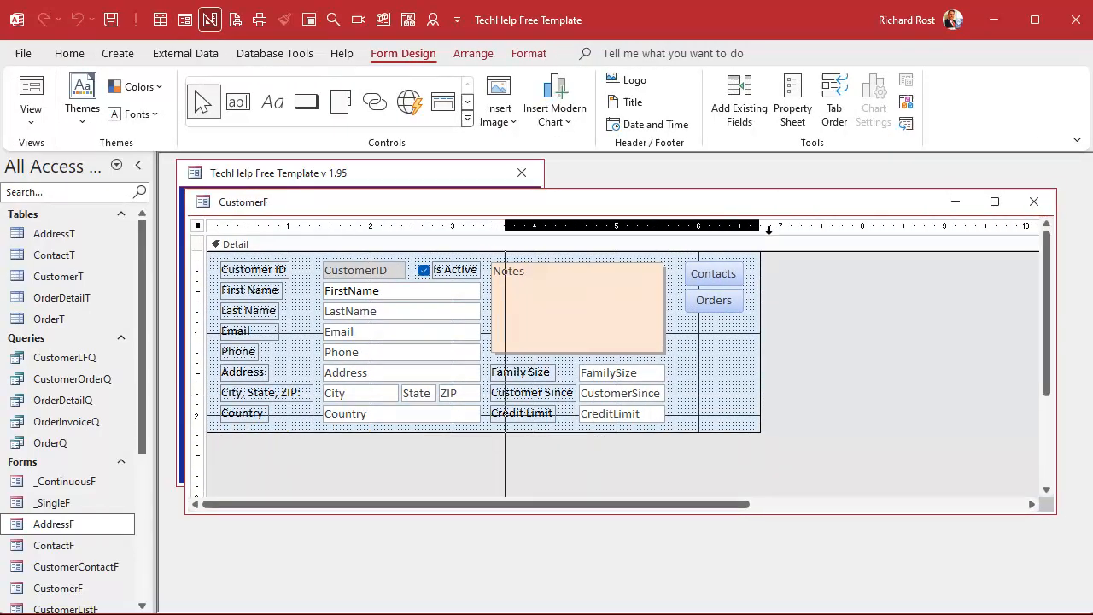
{"action": "key", "text": "Delete"}
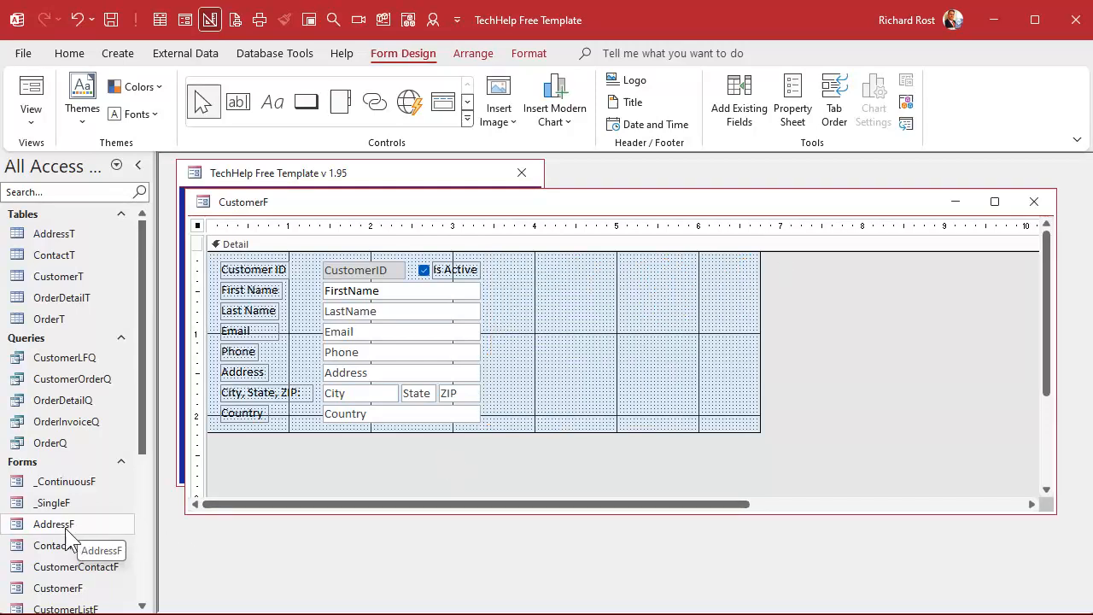
Step: Embed AddressF as a label-free, taller subform, then close and reopen the customer form
{"action": "left_click_drag", "start_coordinate": [60, 533], "coordinate": [515, 277]}
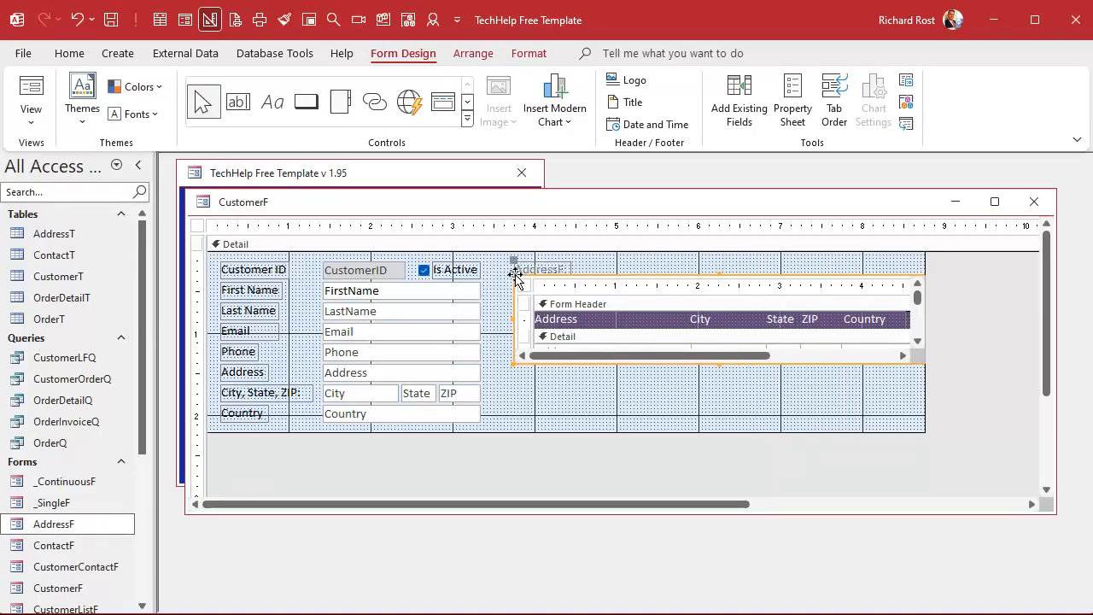
{"action": "left_click", "coordinate": [538, 266]}
{"action": "key", "text": "Delete"}
{"action": "left_click", "coordinate": [553, 275]}
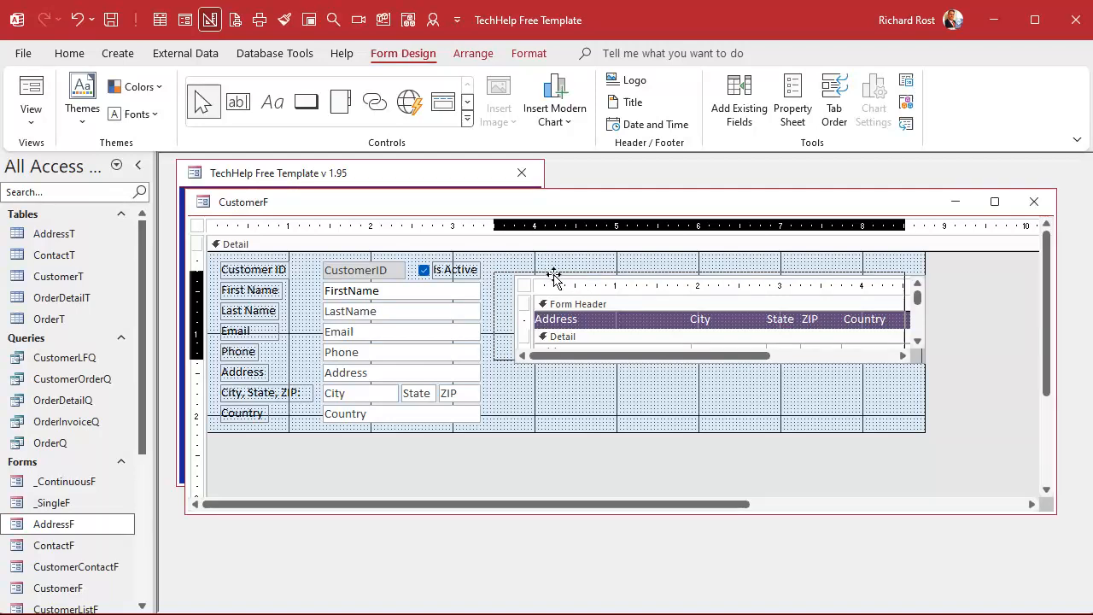
{"action": "left_click_drag", "start_coordinate": [551, 269], "coordinate": [555, 277]}
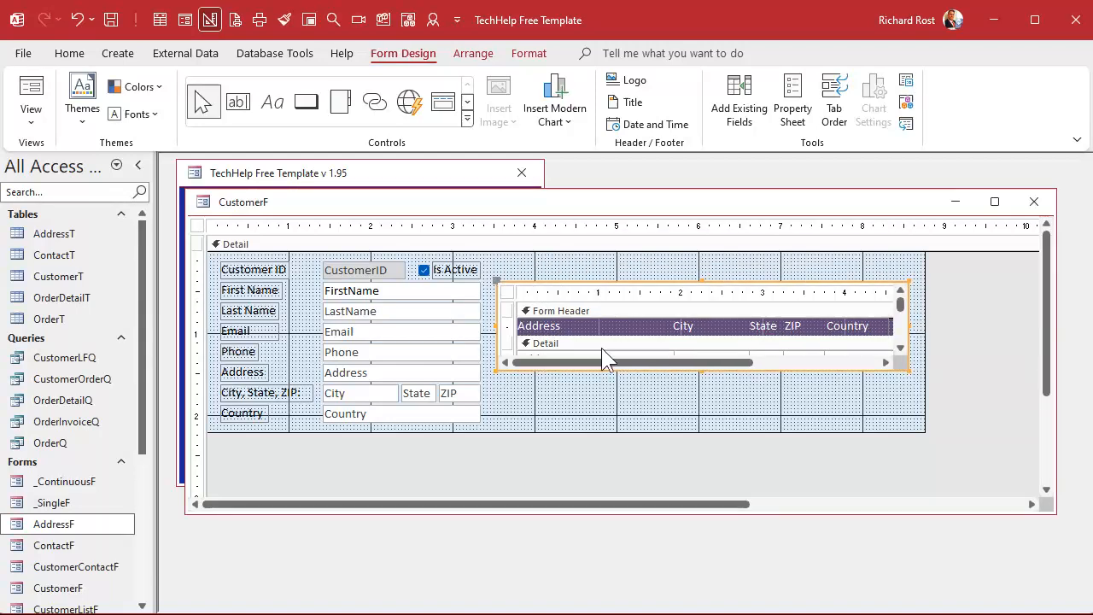
{"action": "left_click_drag", "start_coordinate": [701, 371], "coordinate": [705, 424]}
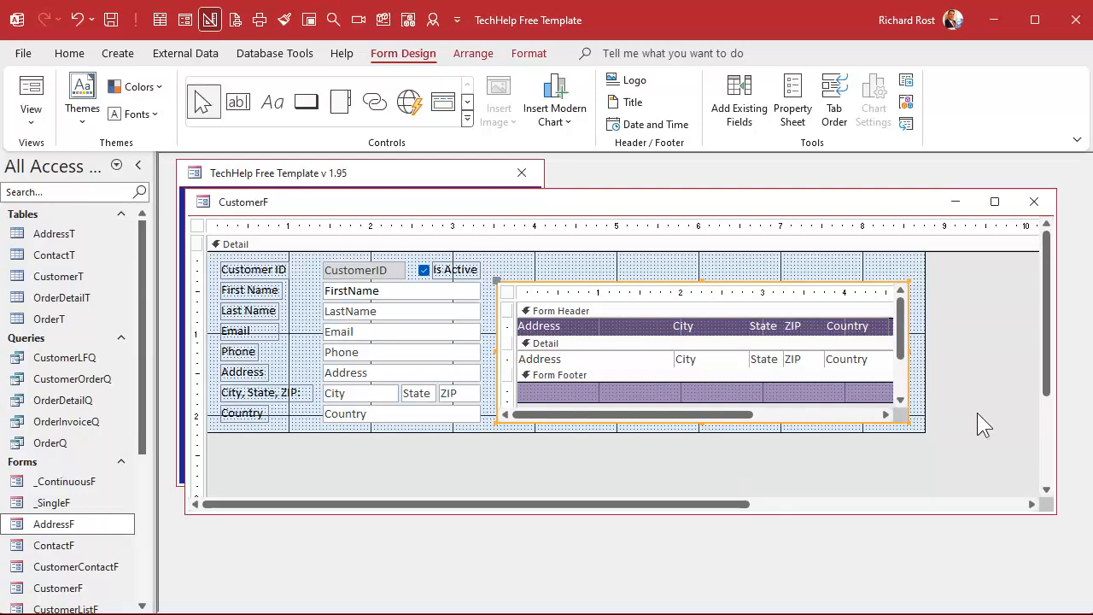
{"action": "left_click", "coordinate": [1034, 201]}
{"action": "left_click", "coordinate": [257, 303]}
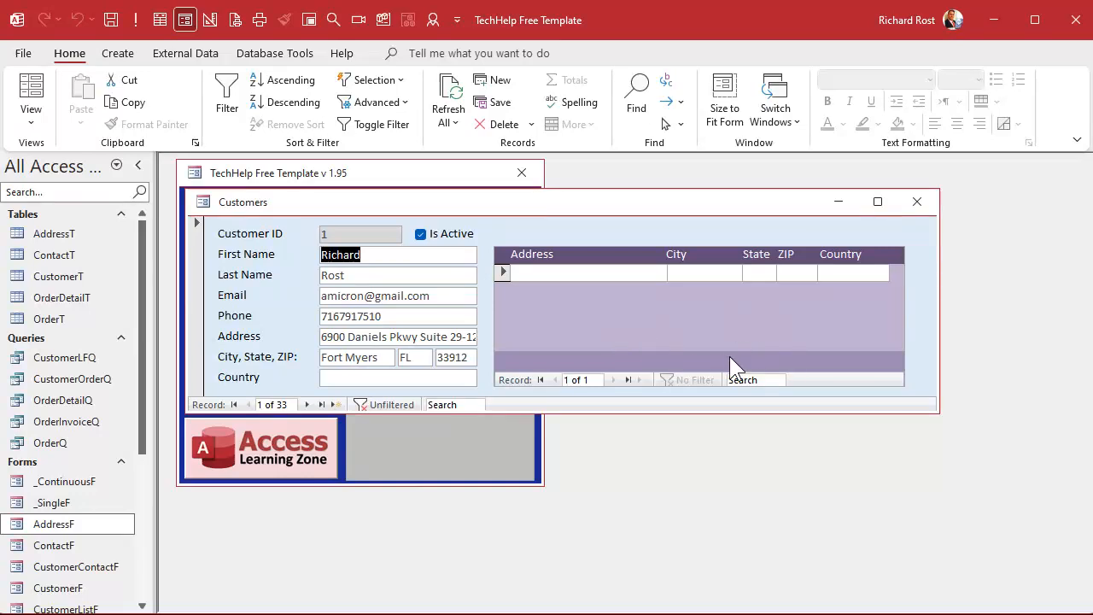
Step: Copy the first customer's address, Fort Myers, FL and ZIP into the subform row
{"action": "key", "text": "Tab"}
{"action": "key", "text": "Tab"}
{"action": "key", "text": "Tab"}
{"action": "key", "text": "Tab"}
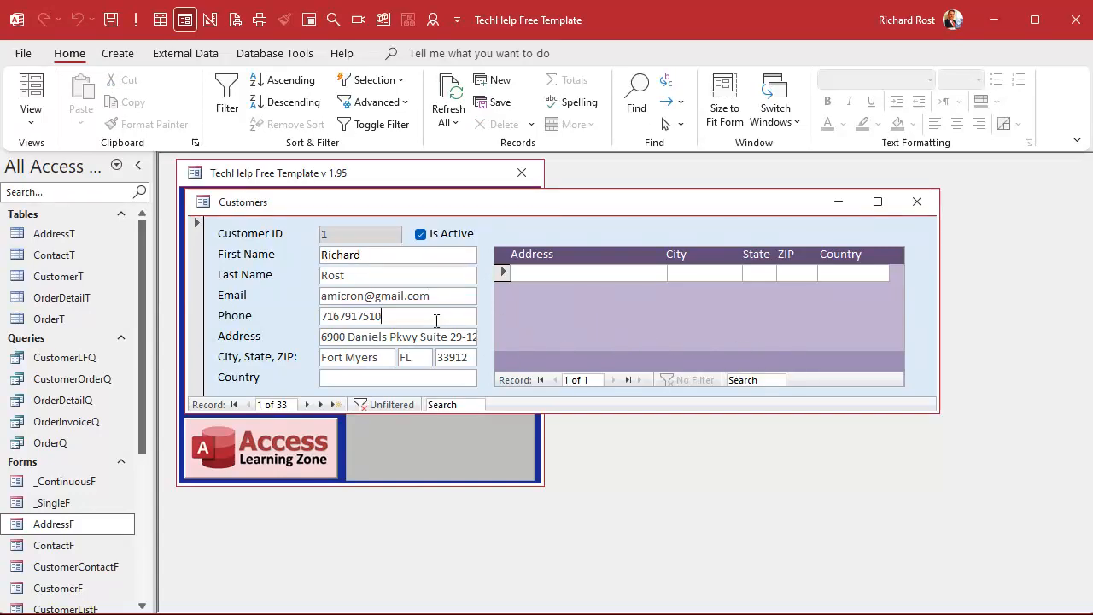
{"action": "key", "text": "ctrl+c"}
{"action": "left_click", "coordinate": [555, 271]}
{"action": "key", "text": "ctrl+v"}
{"action": "left_click_drag", "start_coordinate": [380, 359], "coordinate": [282, 358]}
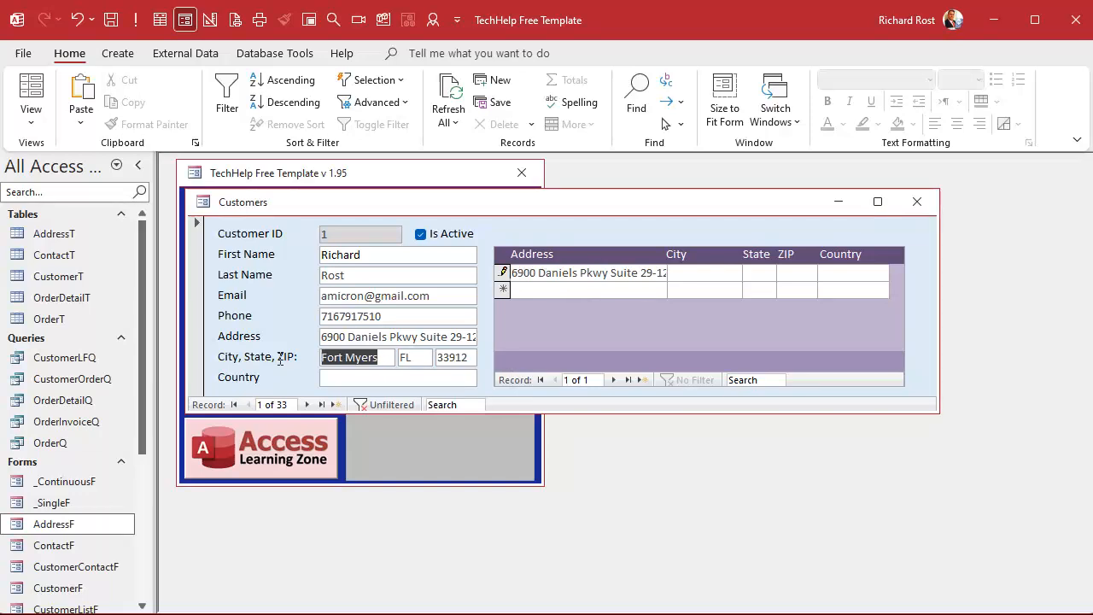
{"action": "left_click", "coordinate": [690, 272]}
{"action": "key", "text": "ctrl+v"}
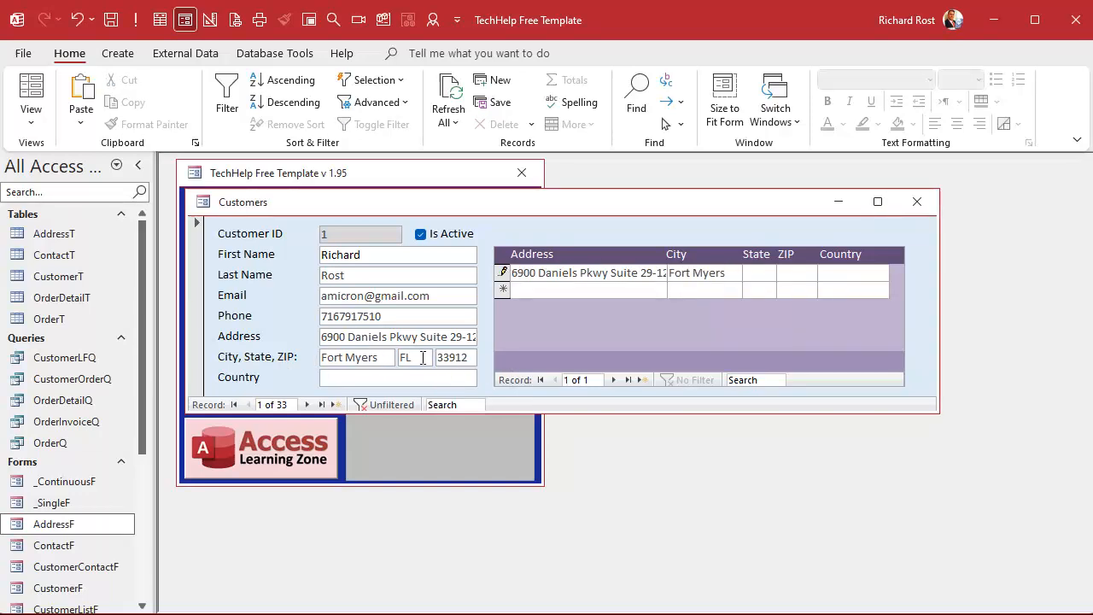
{"action": "left_click_drag", "start_coordinate": [427, 359], "coordinate": [400, 359]}
{"action": "left_click", "coordinate": [749, 272]}
{"action": "key", "text": "ctrl+v"}
{"action": "left_click_drag", "start_coordinate": [419, 362], "coordinate": [411, 361]}
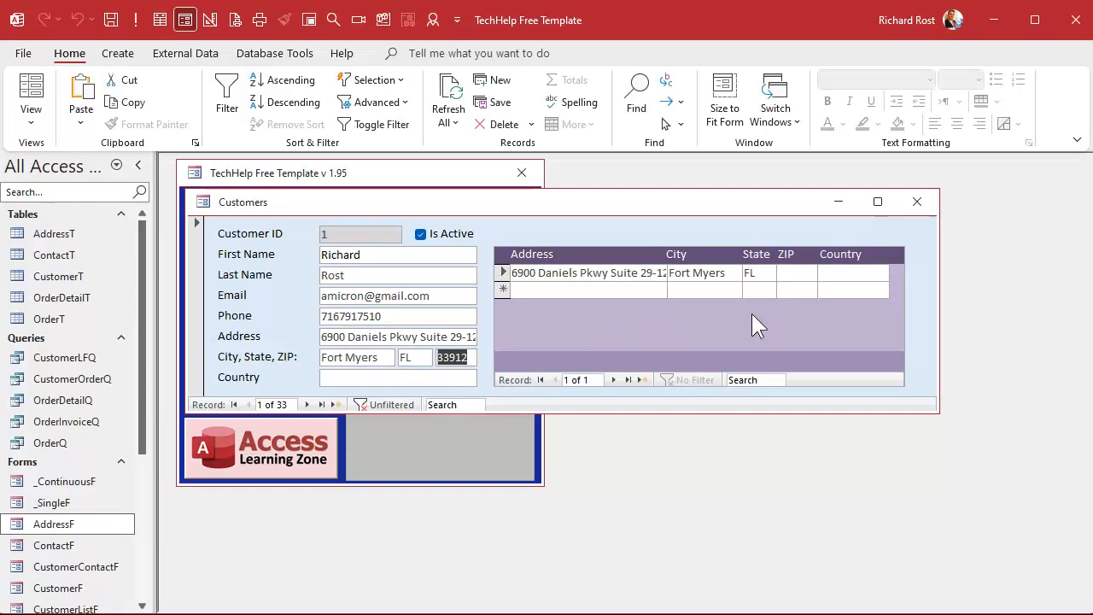
{"action": "left_click", "coordinate": [795, 275]}
Step: Add a second address: 123 Main St Buffalo, NY 14222
{"action": "left_click", "coordinate": [625, 295]}
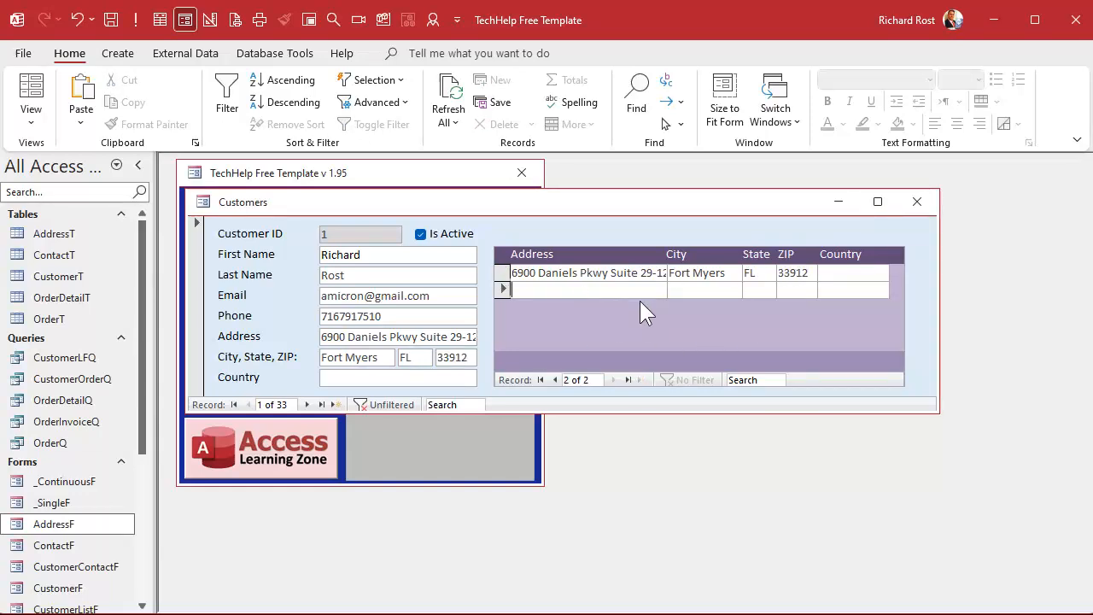
{"action": "type", "text": "123 Main St Buffalo"}
{"action": "key", "text": "Tab"}
{"action": "type", "text": "NY"}
{"action": "key", "text": "Tab"}
{"action": "type", "text": "14222"}
{"action": "key", "text": "Tab"}
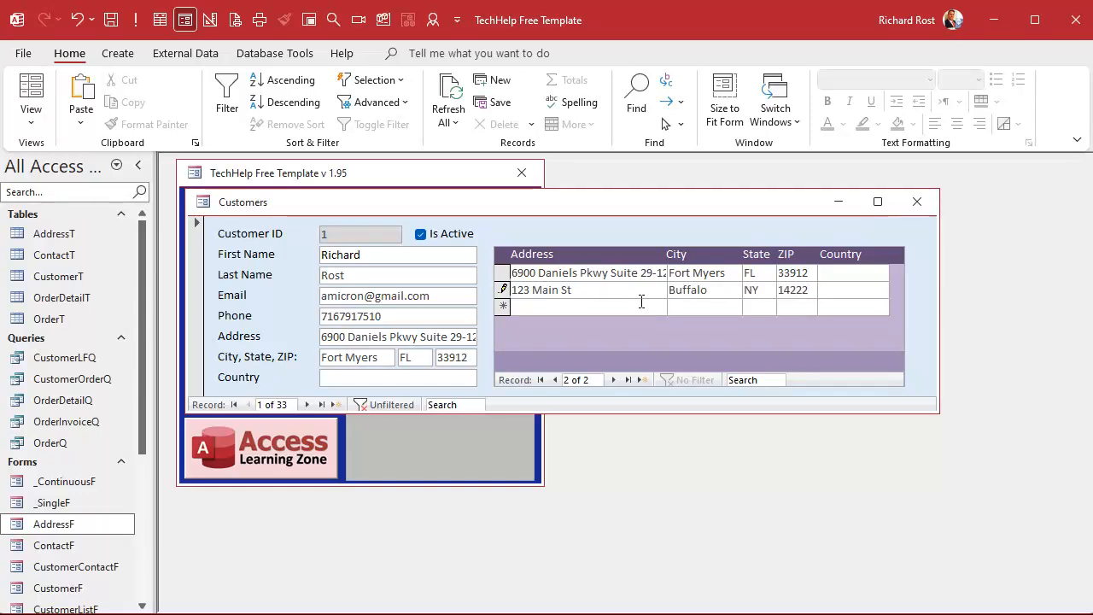
{"action": "left_click", "coordinate": [307, 402]}
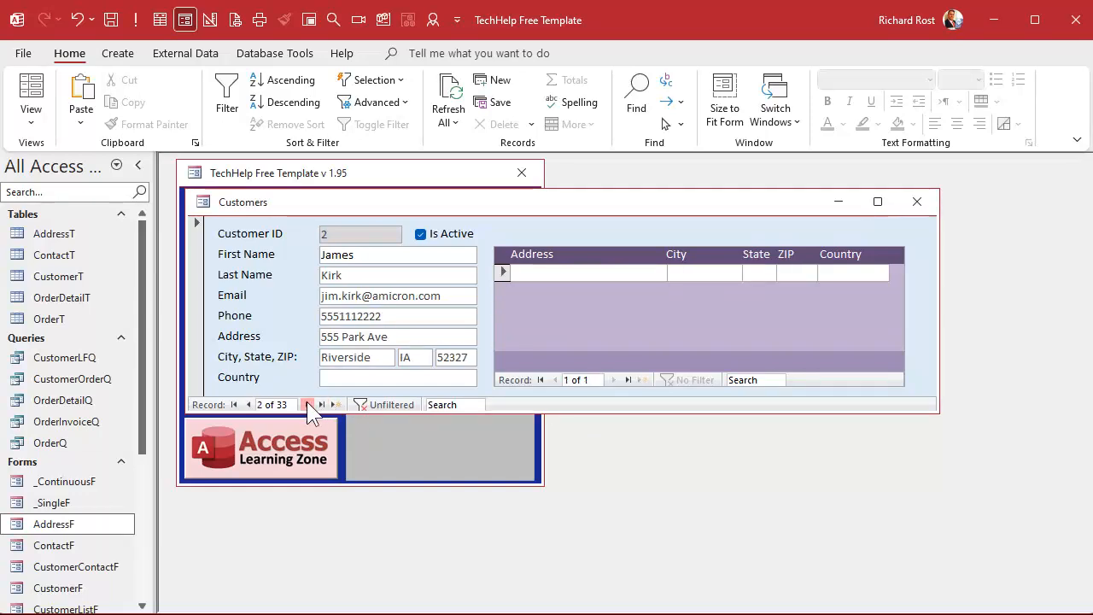
{"action": "left_click", "coordinate": [621, 276]}
{"action": "type", "text": "12312312312323"}
{"action": "left_click", "coordinate": [692, 273]}
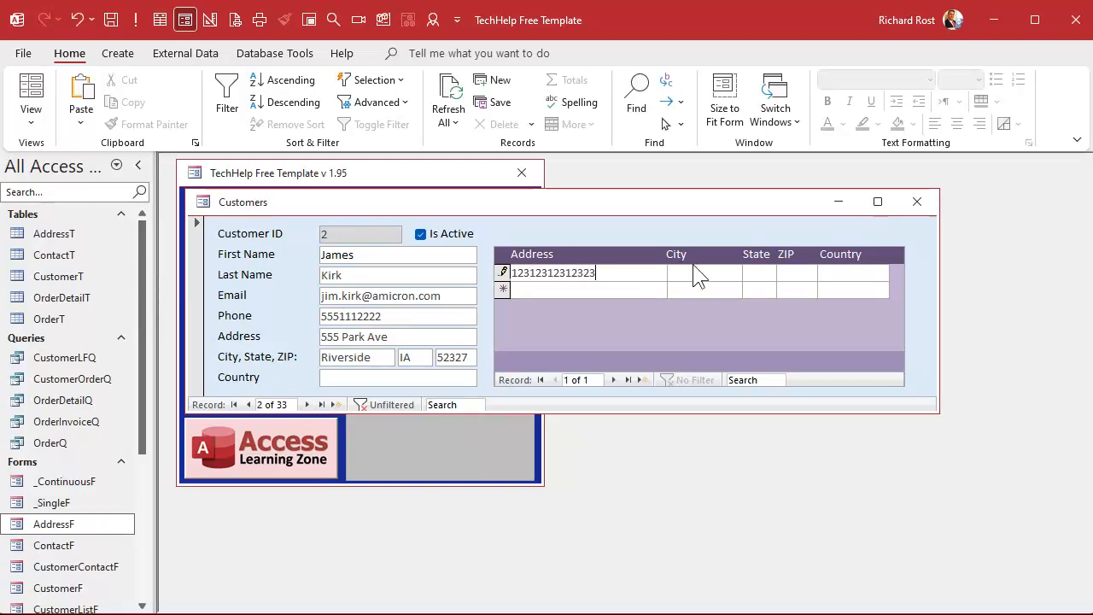
{"action": "left_click", "coordinate": [248, 403]}
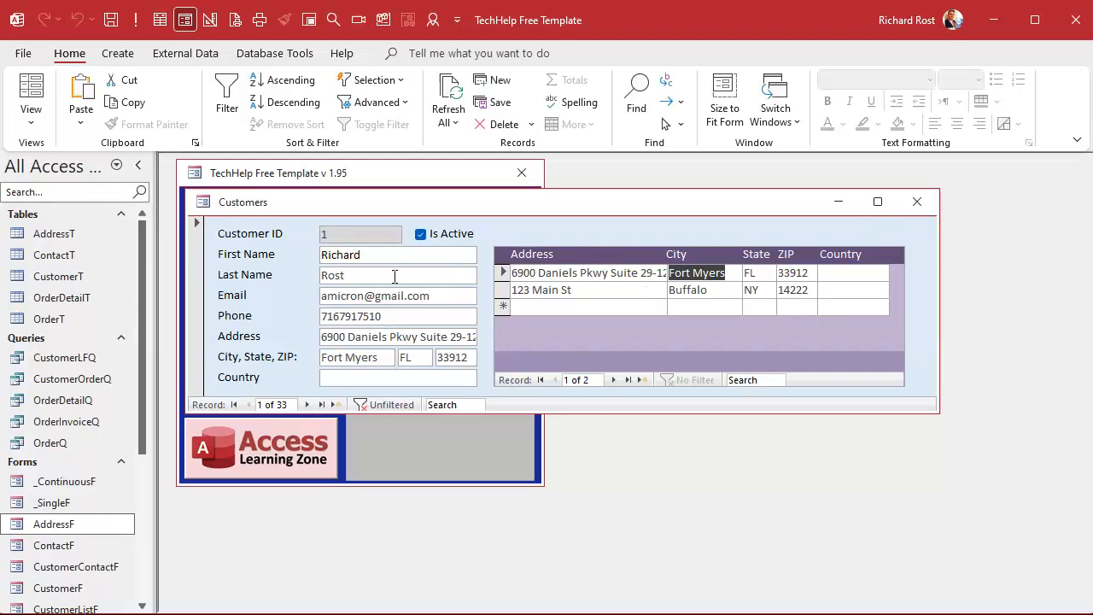
{"action": "right_click", "coordinate": [676, 223]}
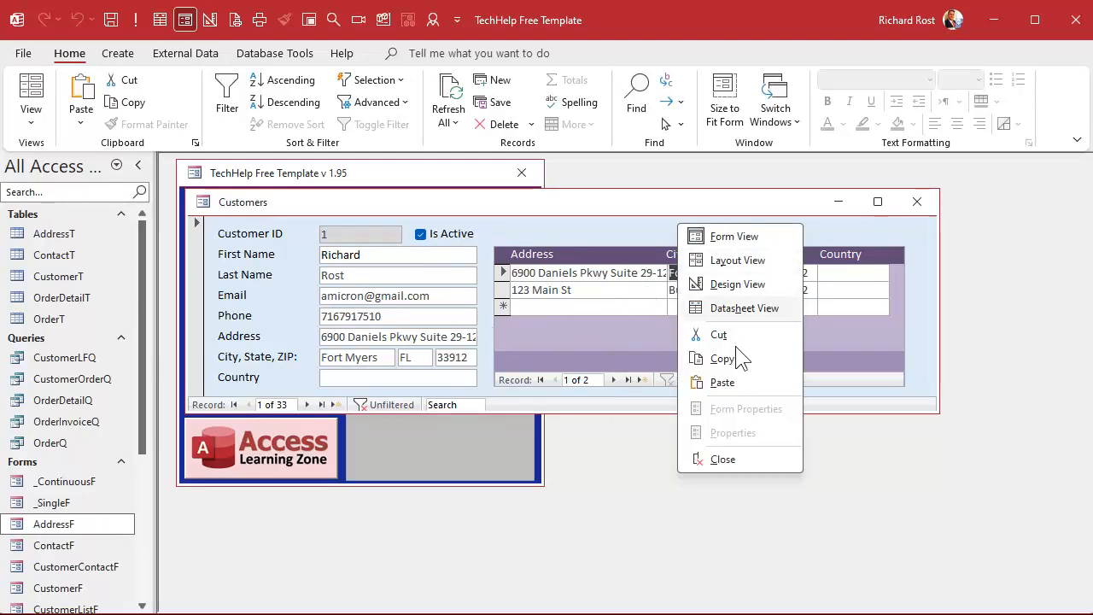
{"action": "left_click", "coordinate": [739, 286]}
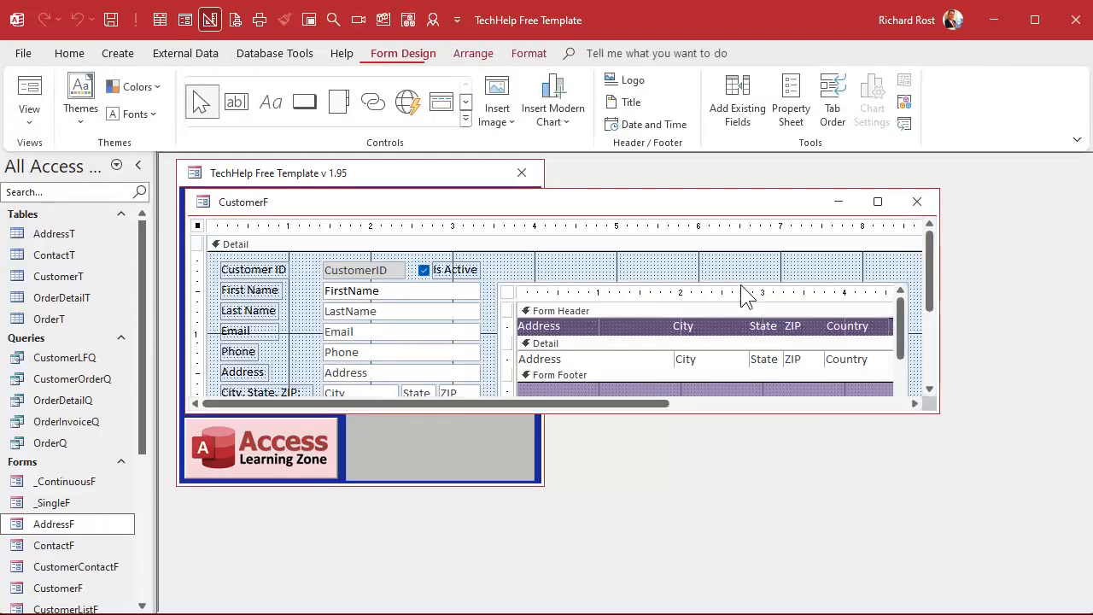
{"action": "left_click", "coordinate": [531, 282]}
{"action": "double_click", "coordinate": [532, 284]}
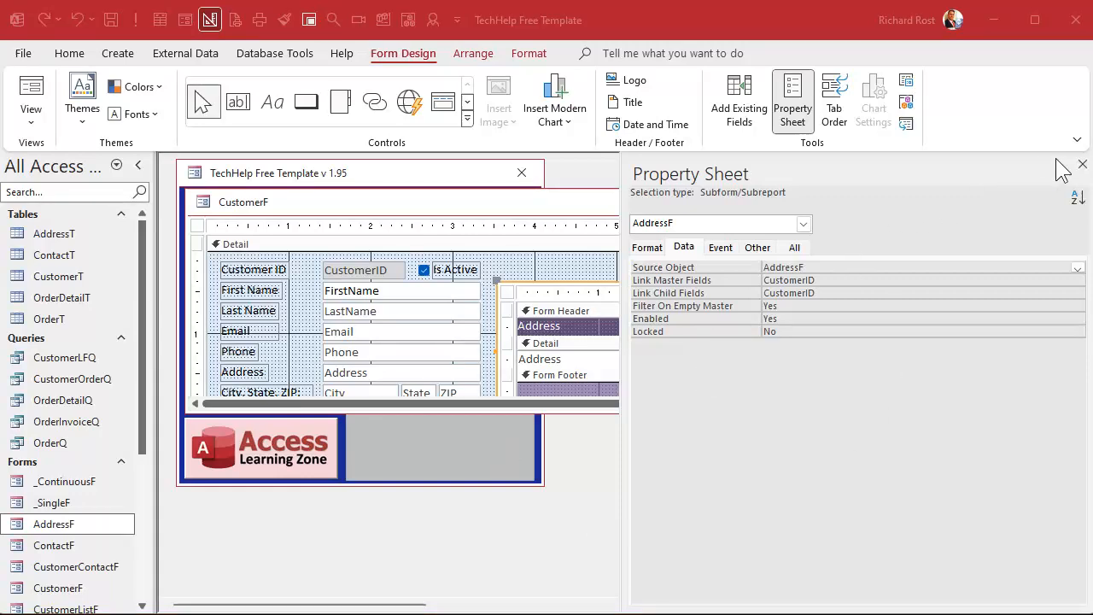
{"action": "left_click", "coordinate": [1082, 163]}
{"action": "left_click", "coordinate": [1082, 163]}
{"action": "left_click", "coordinate": [907, 200]}
{"action": "left_click", "coordinate": [253, 295]}
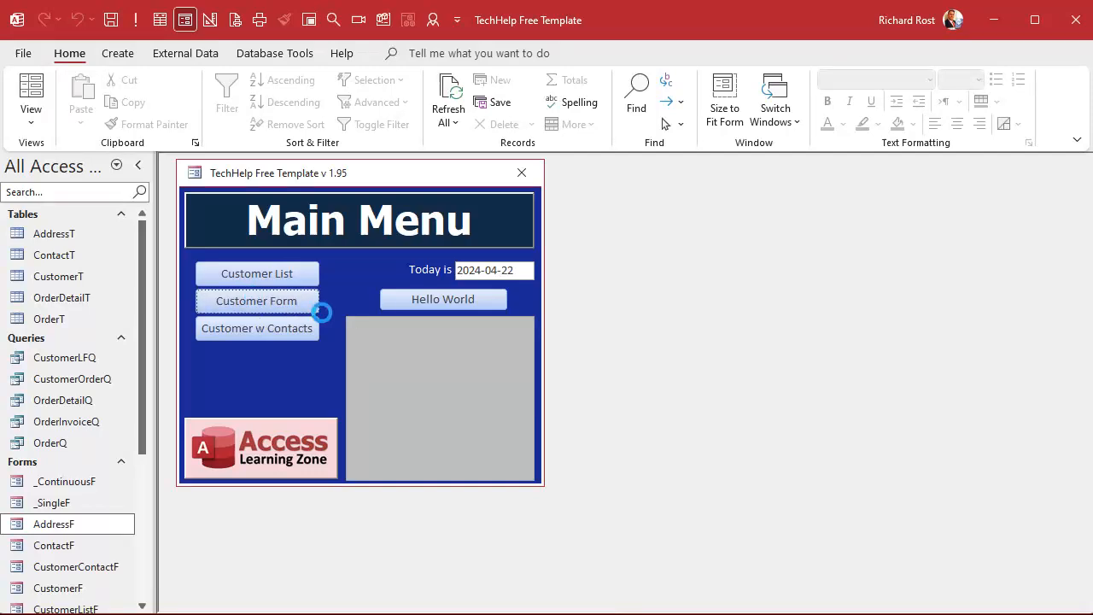